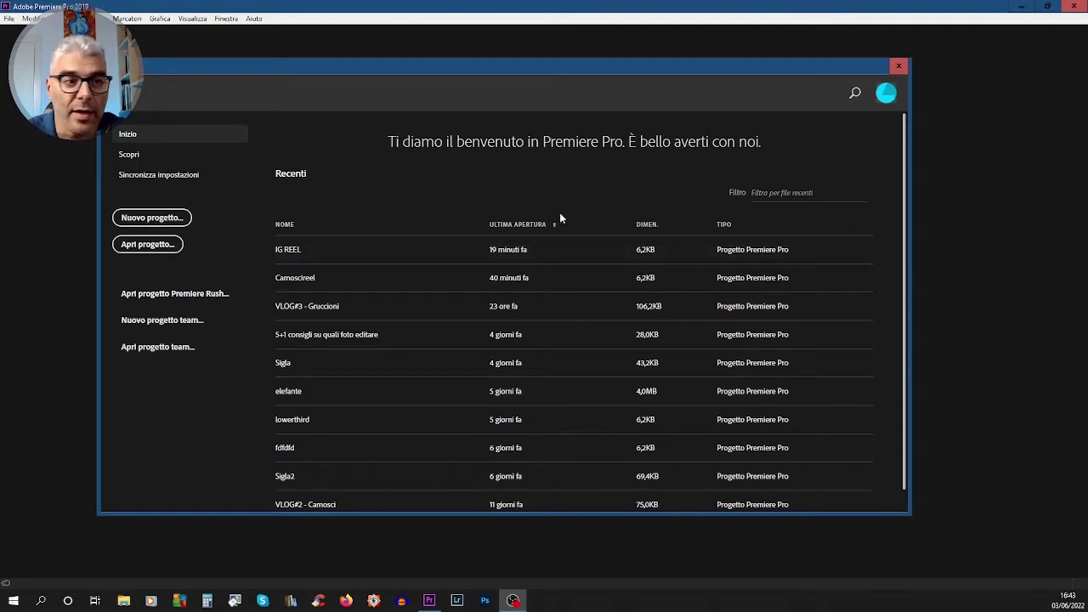
Start a new project from the Home screen and name it 'test reel'.
left_click(180, 218)
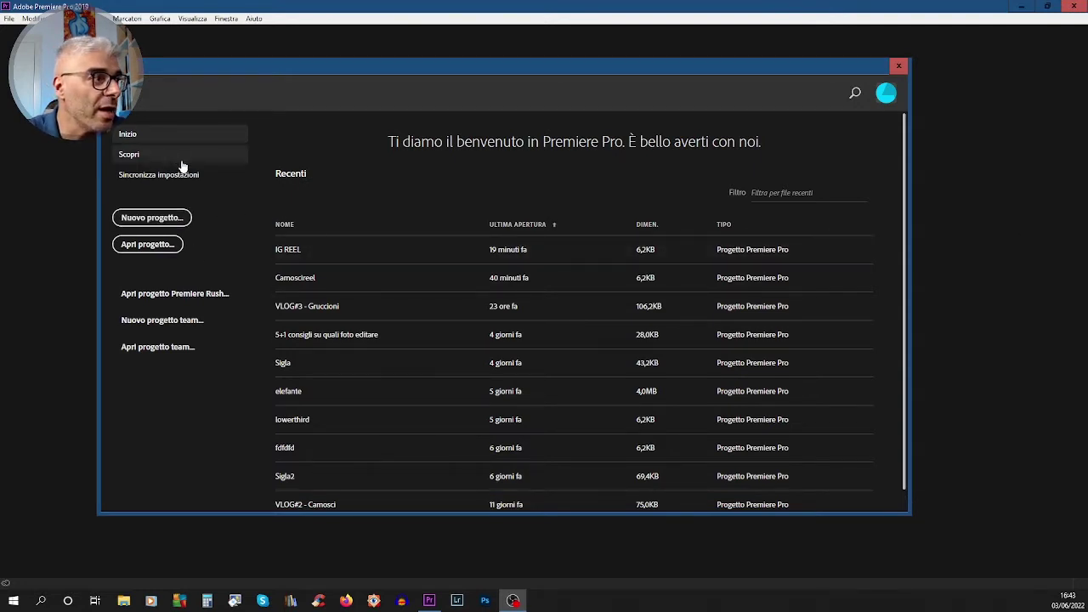
left_click(146, 221)
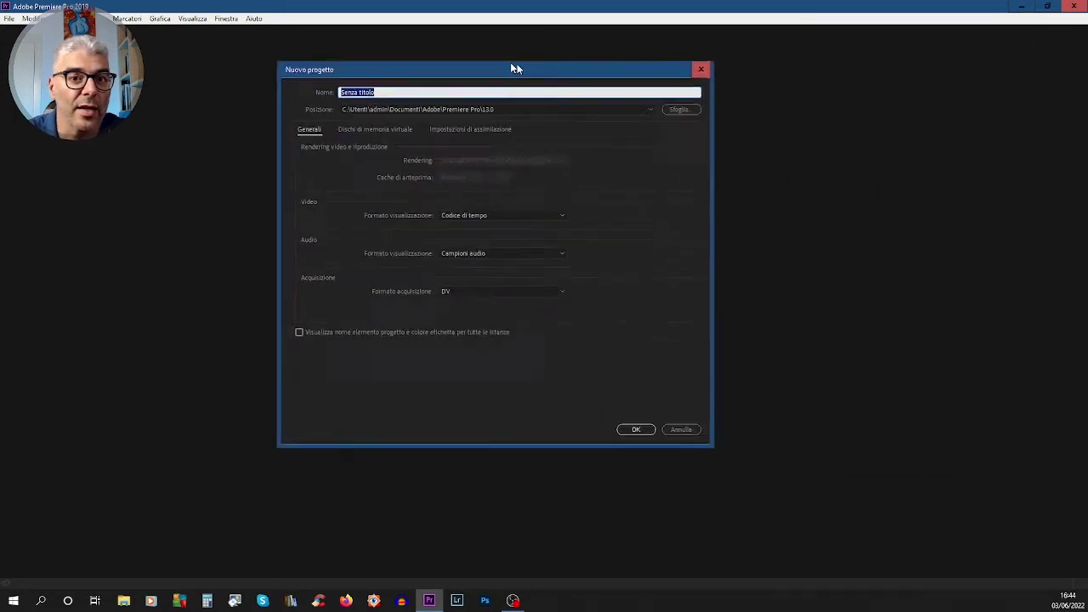
left_click_drag(512, 68, 425, 78)
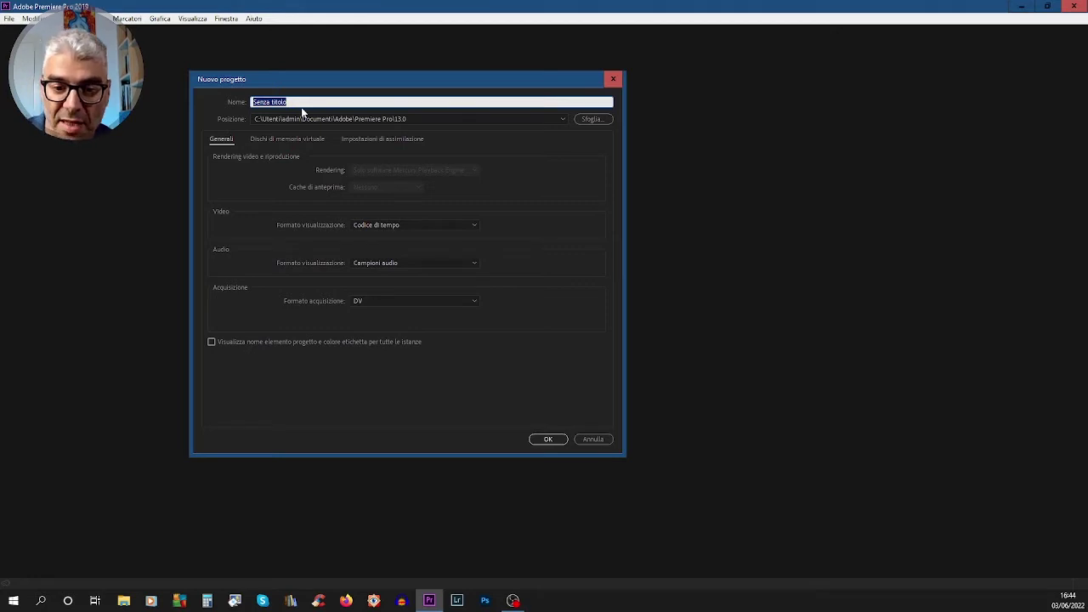
type("test reel")
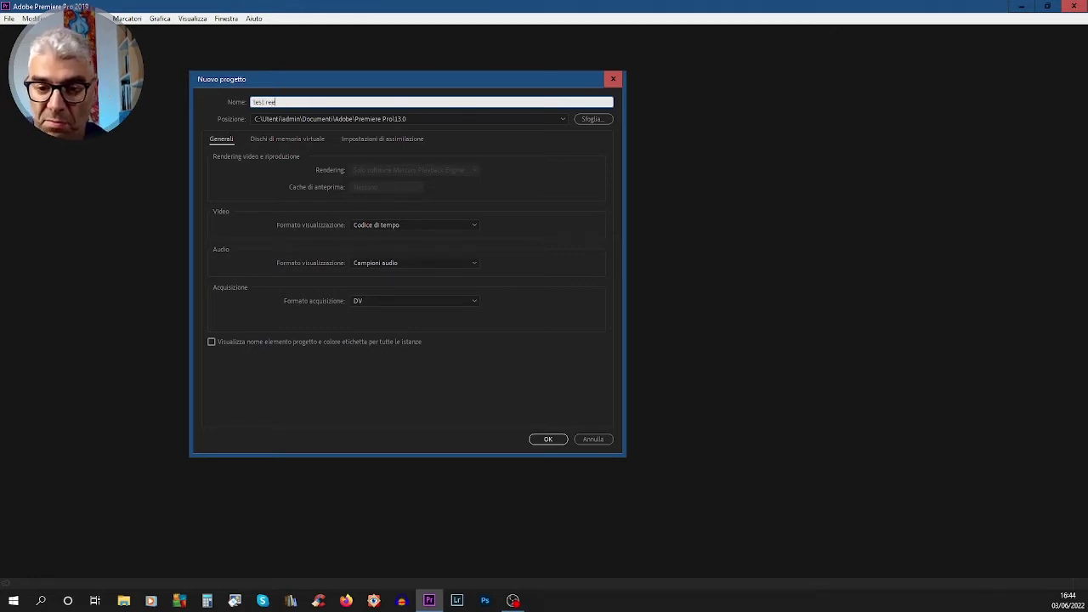
key("Return")
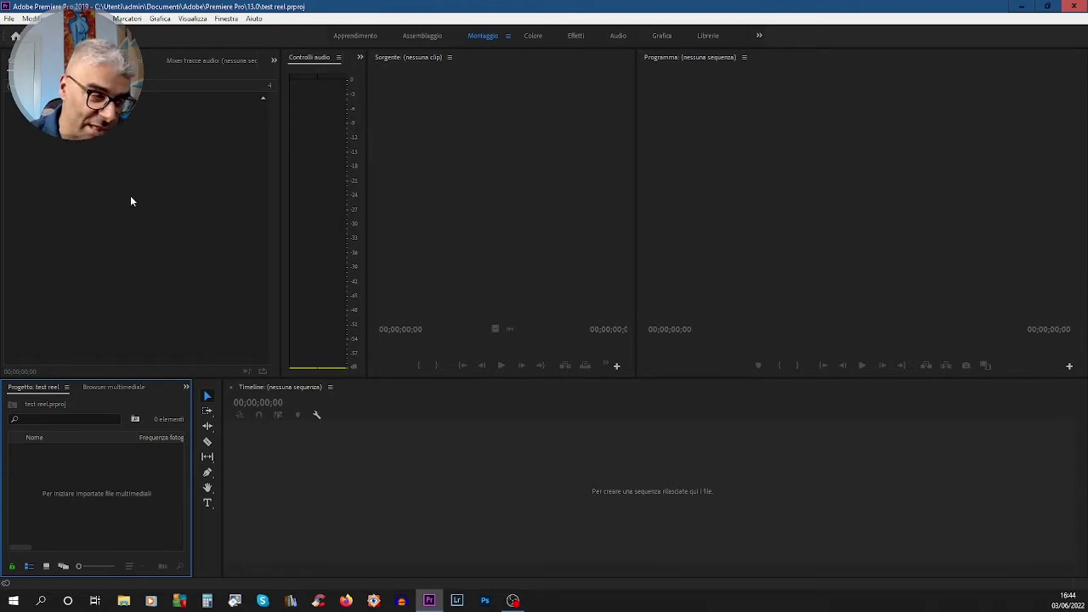
left_click(205, 57)
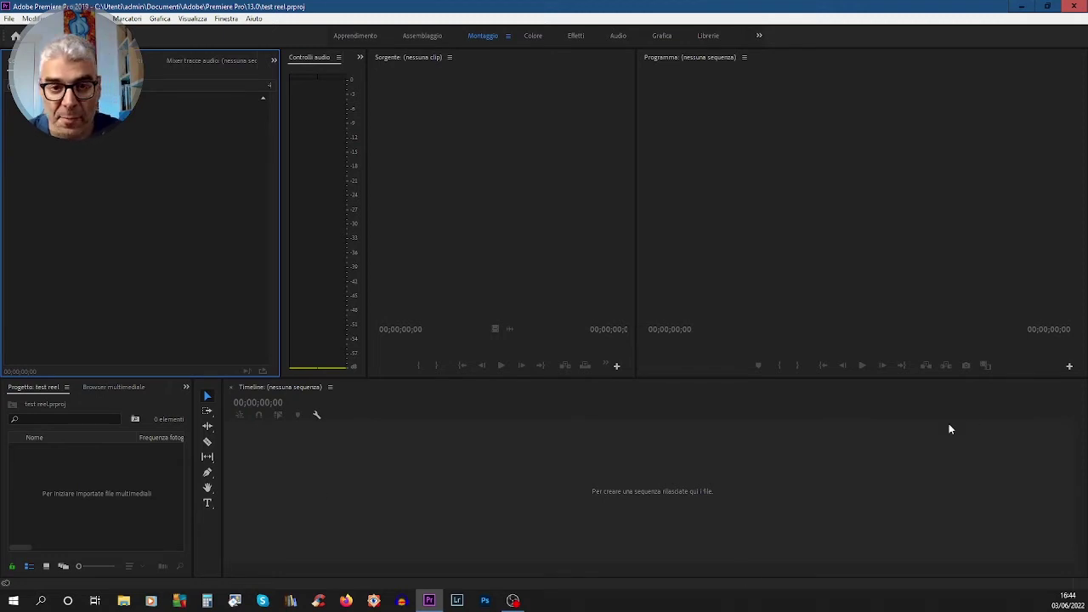
Import 7X6A8483.MOV from Desktop > 2022-05-22 Camosci into the Project panel.
double_click(132, 486)
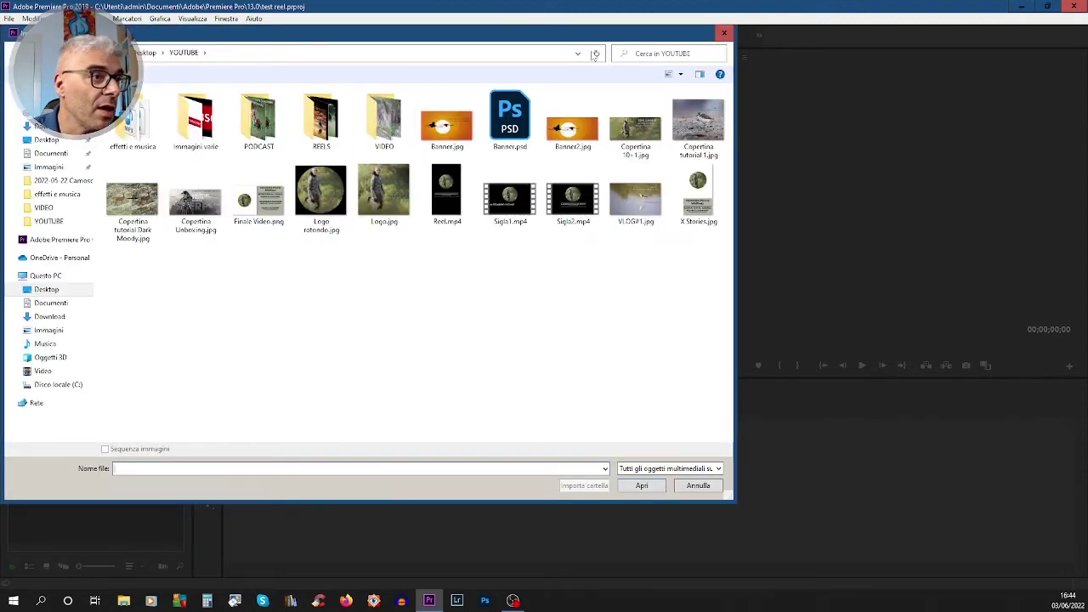
left_click(146, 52)
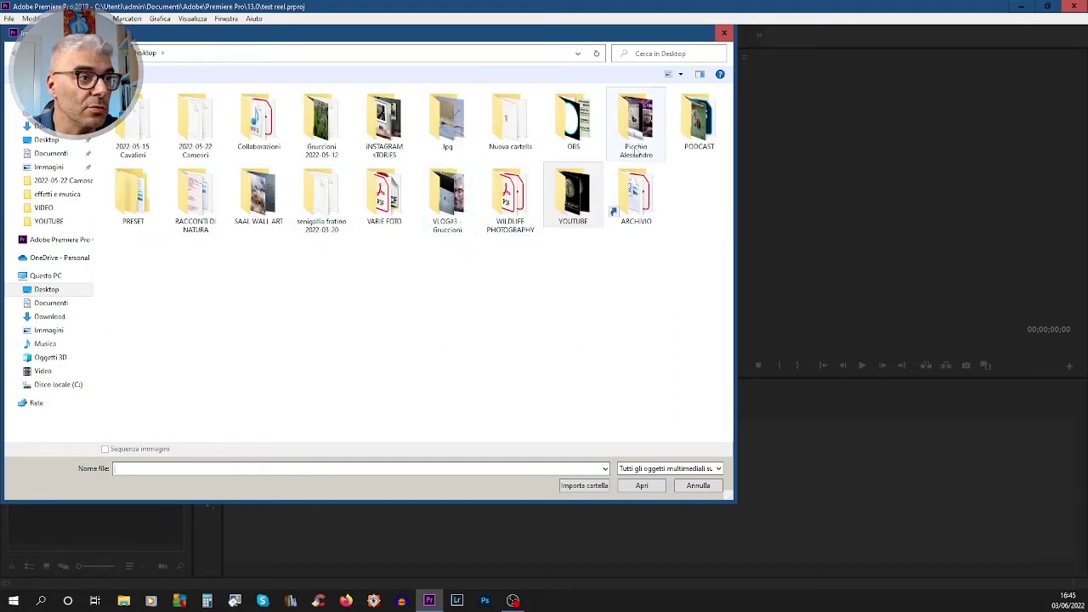
double_click(198, 128)
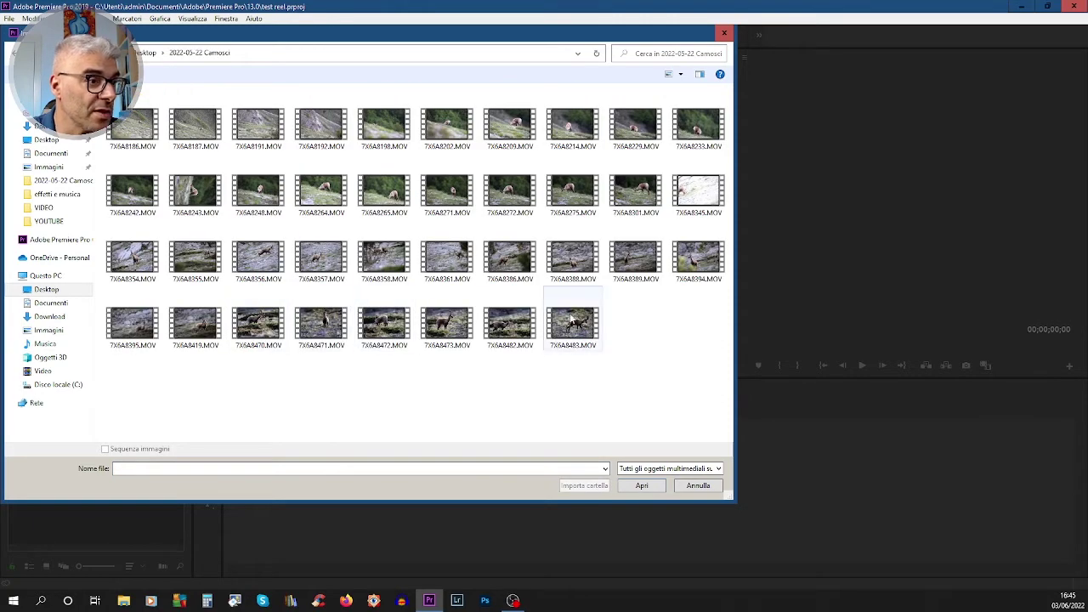
left_click(572, 322)
left_click(642, 486)
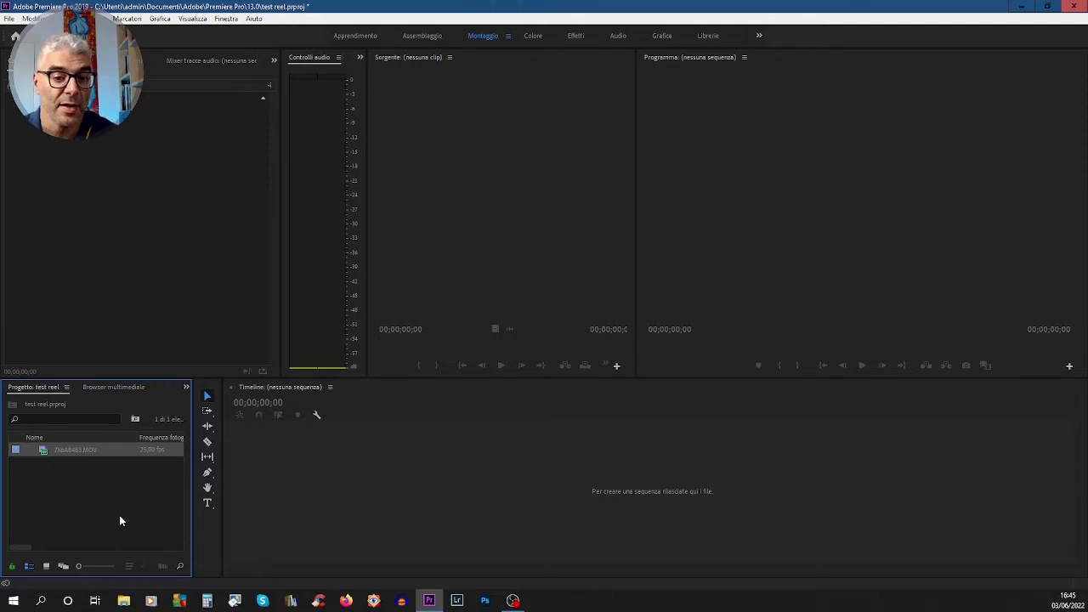
Create Sequenza 02 with a custom 1080 horizontal by 1920 vertical frame size.
key("ctrl+n")
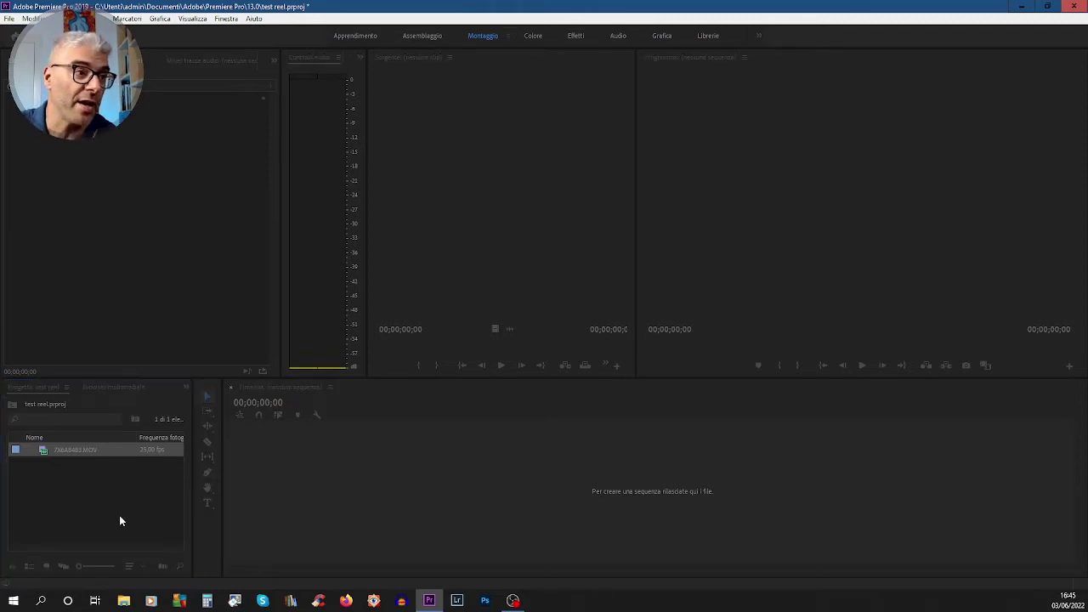
left_click_drag(989, 86, 393, 116)
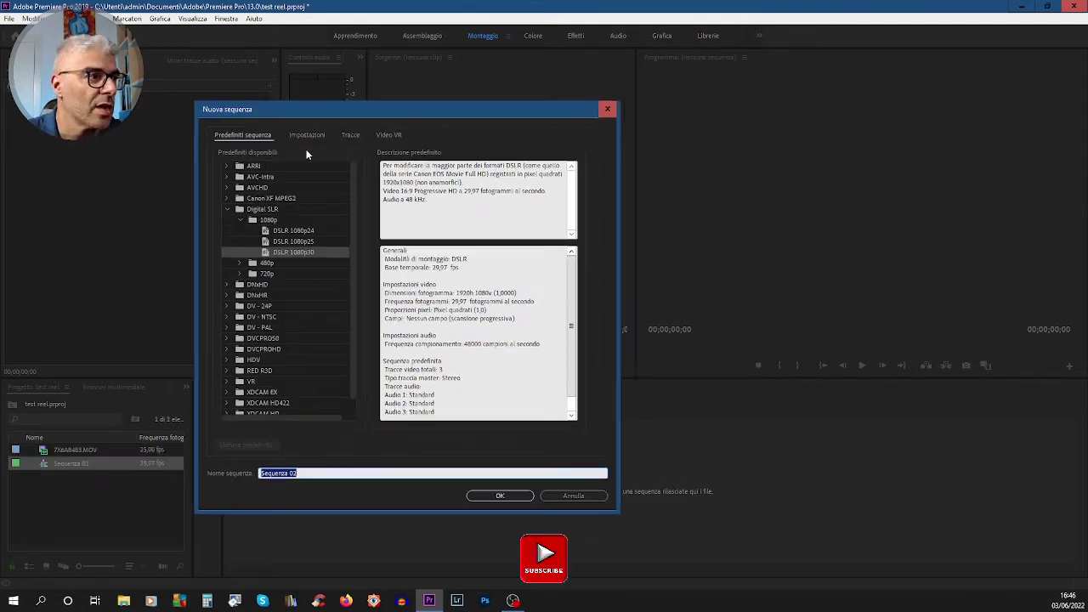
left_click(303, 135)
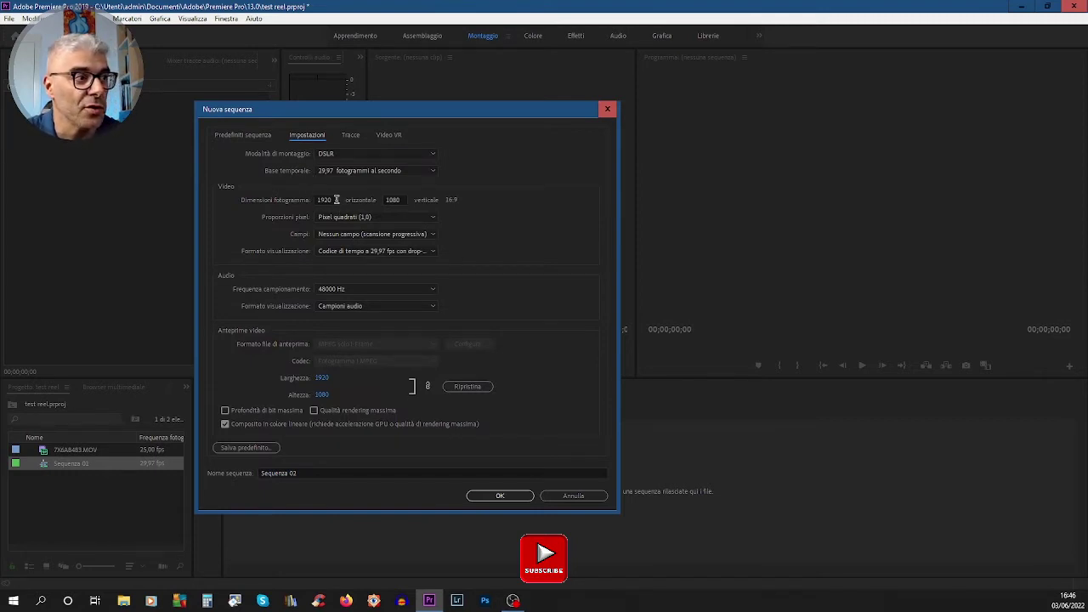
left_click(336, 199)
type("1080")
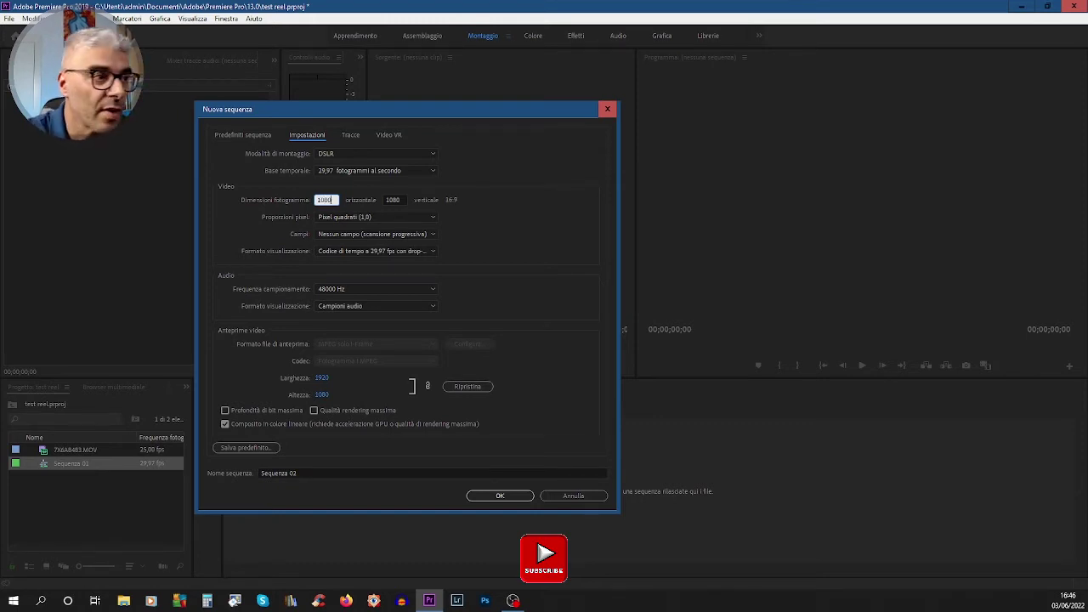
left_click(402, 199)
type("1920")
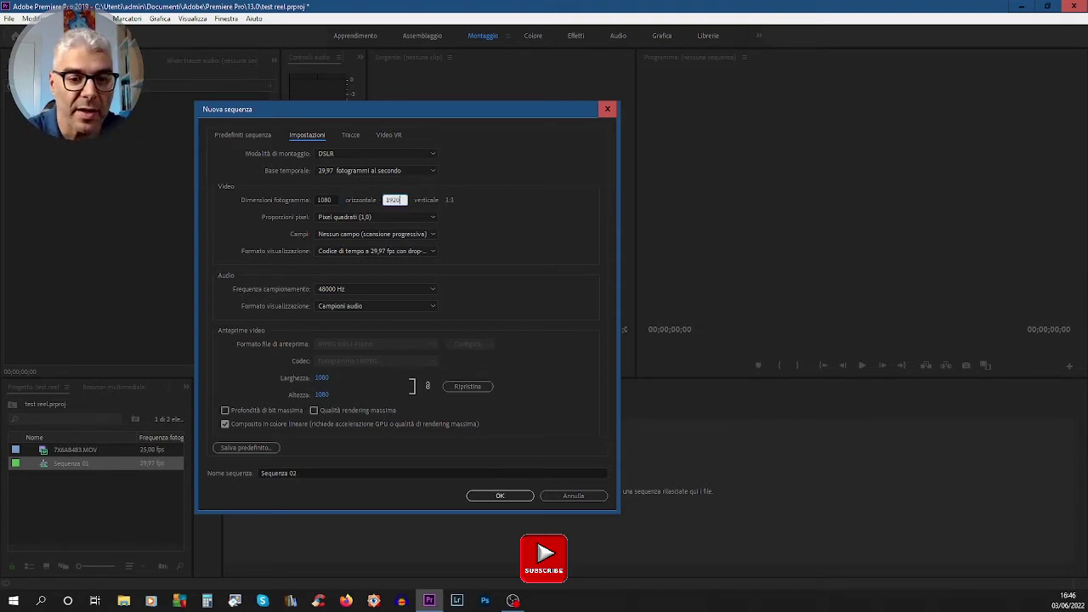
key("Tab")
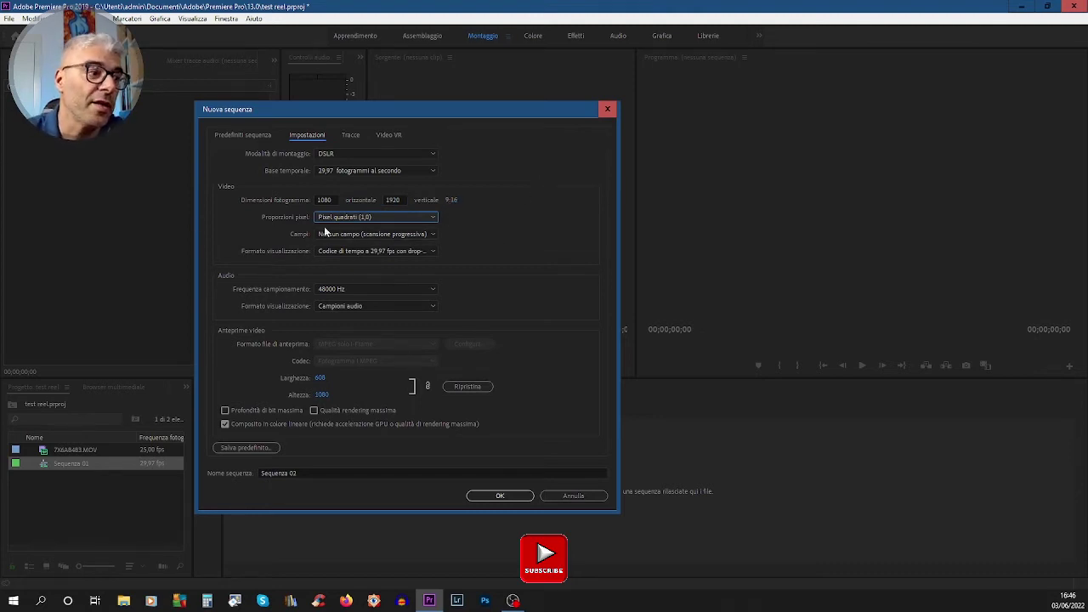
left_click(501, 496)
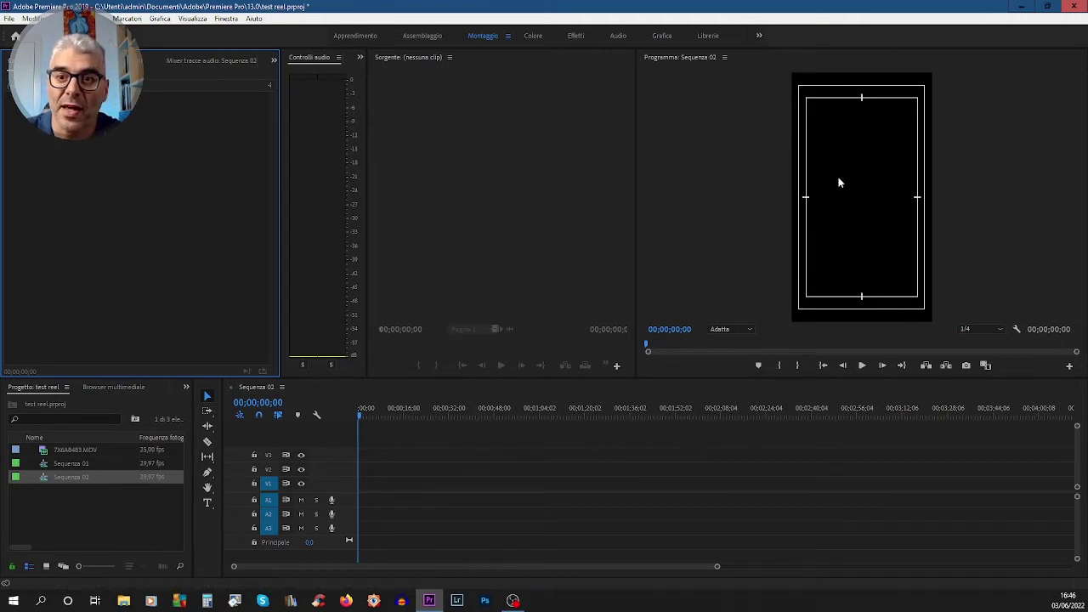
Place 7X6A8483.MOV at the timeline start, choosing Mantieni le impostazioni esistenti.
left_click(59, 451)
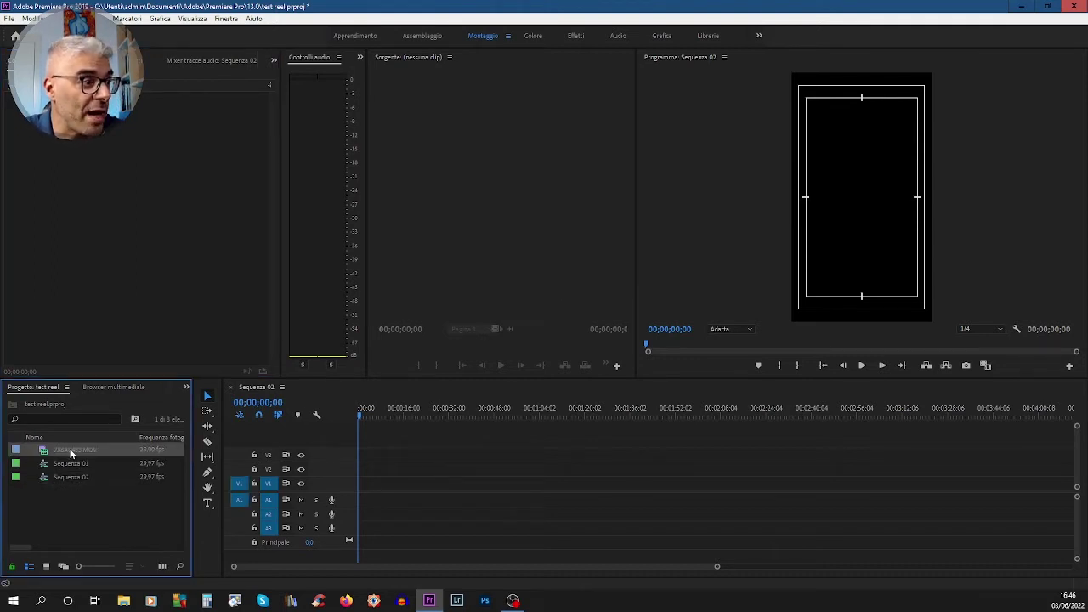
left_click_drag(71, 454, 367, 491)
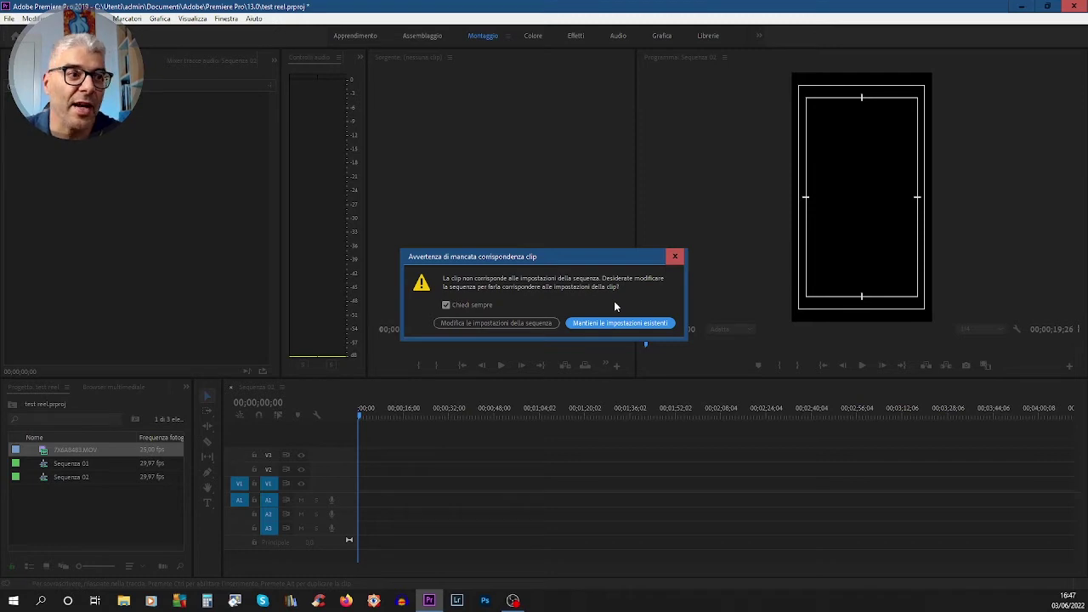
left_click(620, 323)
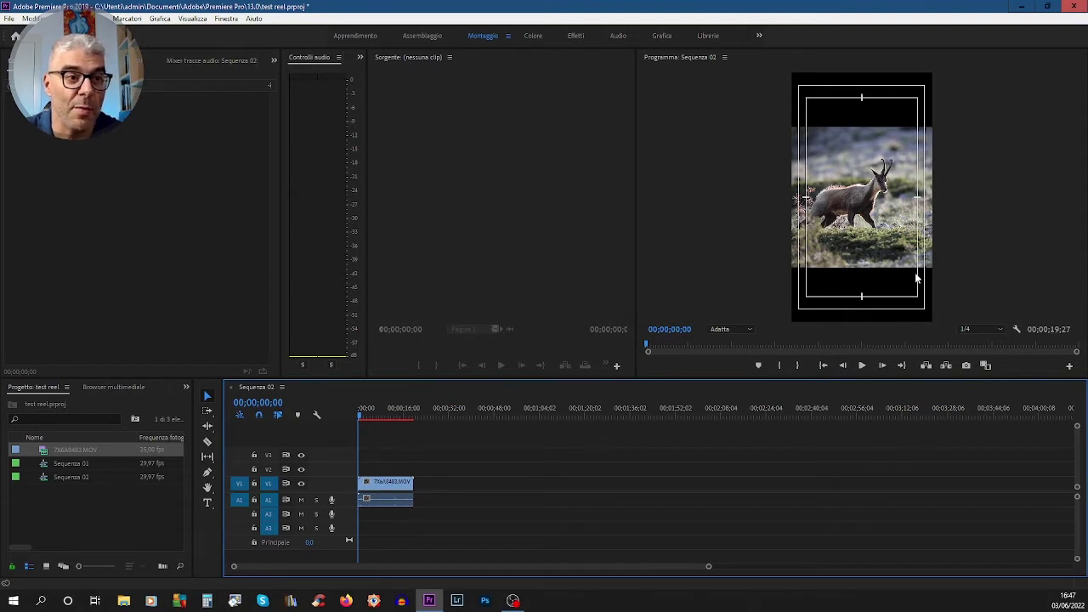
Raise the clip's Scale in Effect Controls until it fills the vertical frame.
left_click(393, 483)
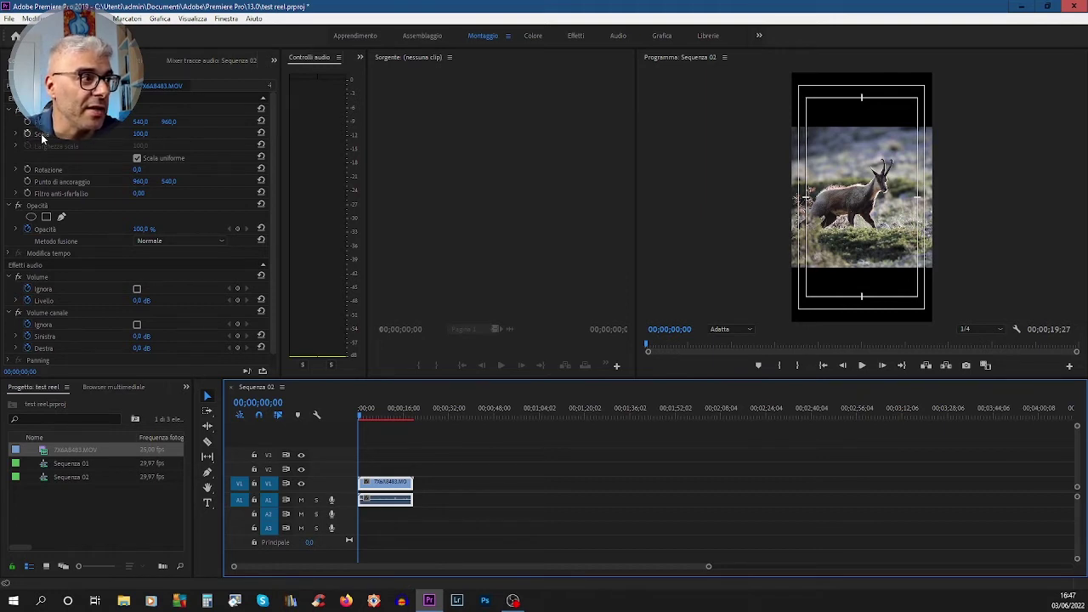
left_click_drag(158, 134, 225, 134)
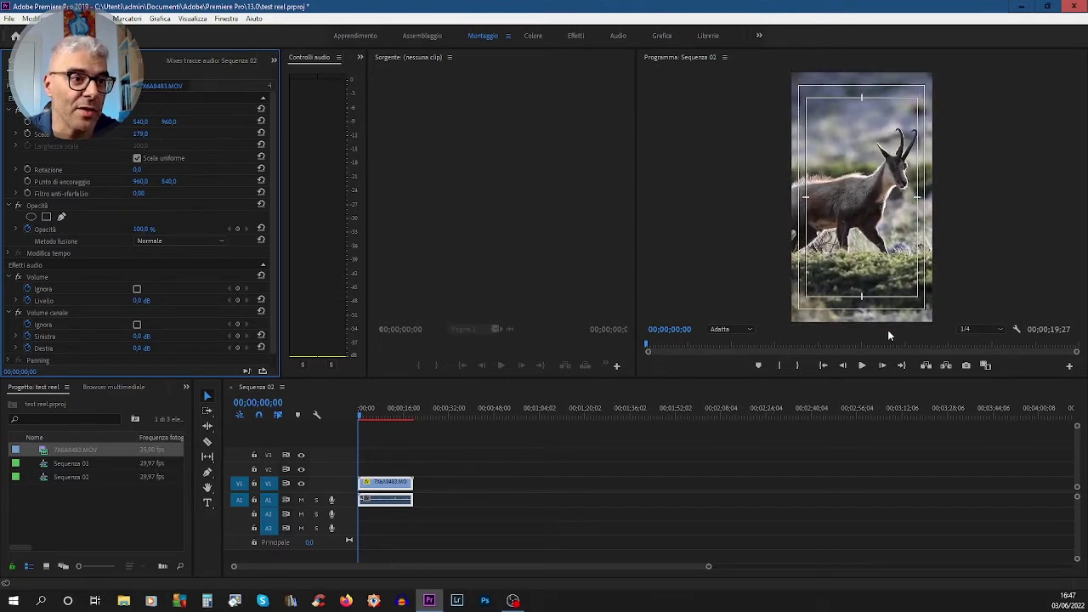
left_click(140, 134)
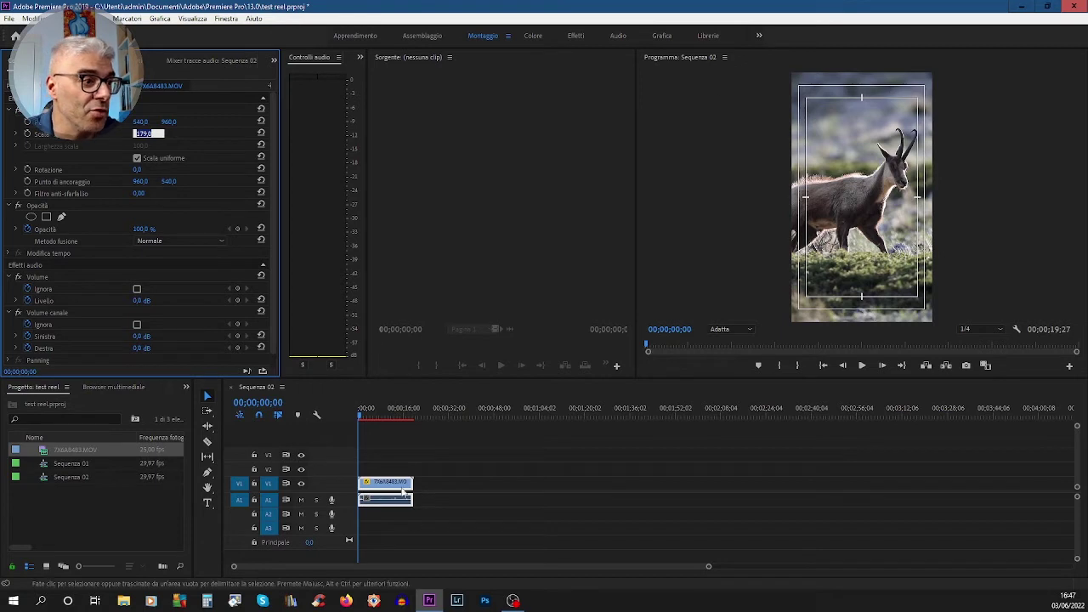
Play back the sequence to check the framing, then return to the start.
left_click(608, 502)
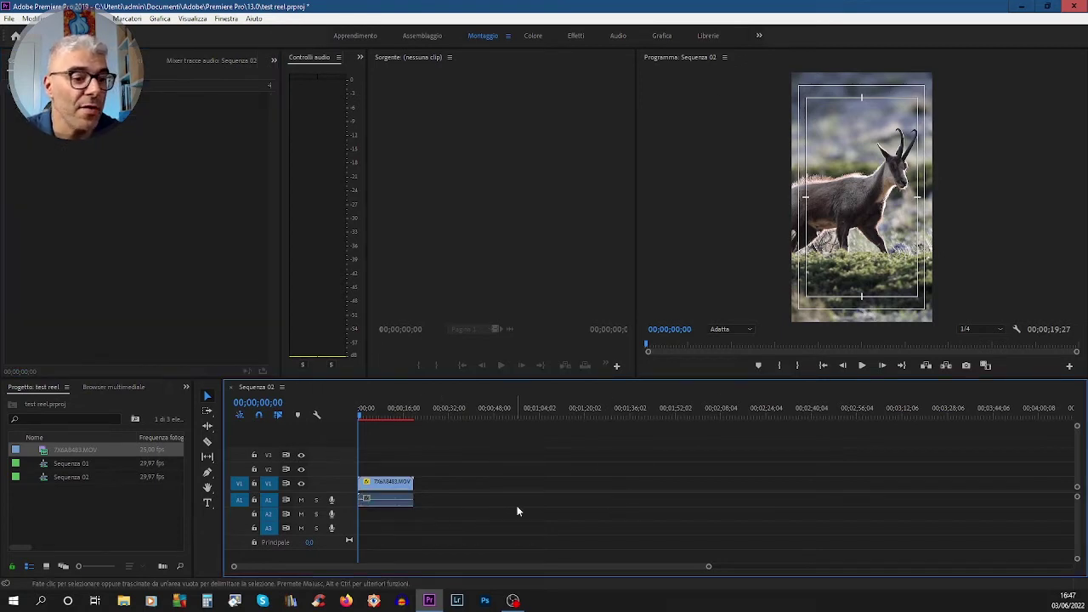
key("space")
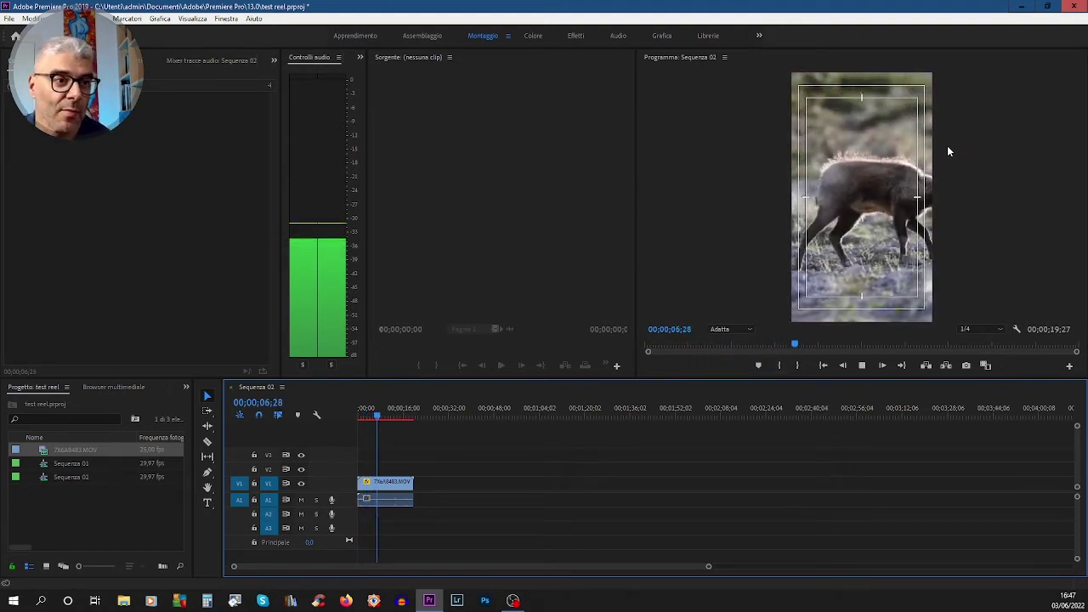
key("space")
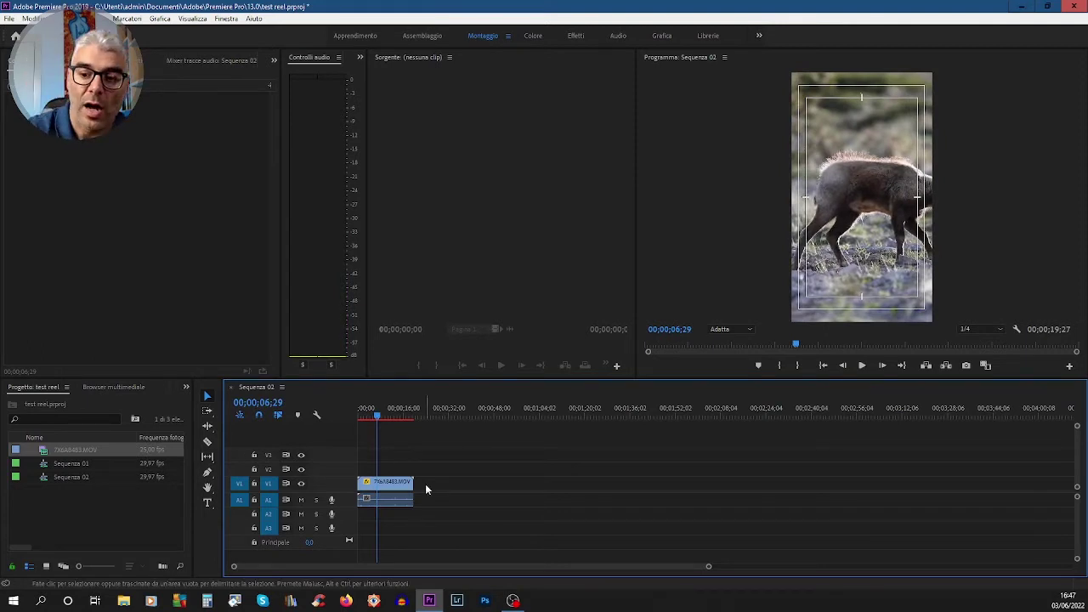
key("Home")
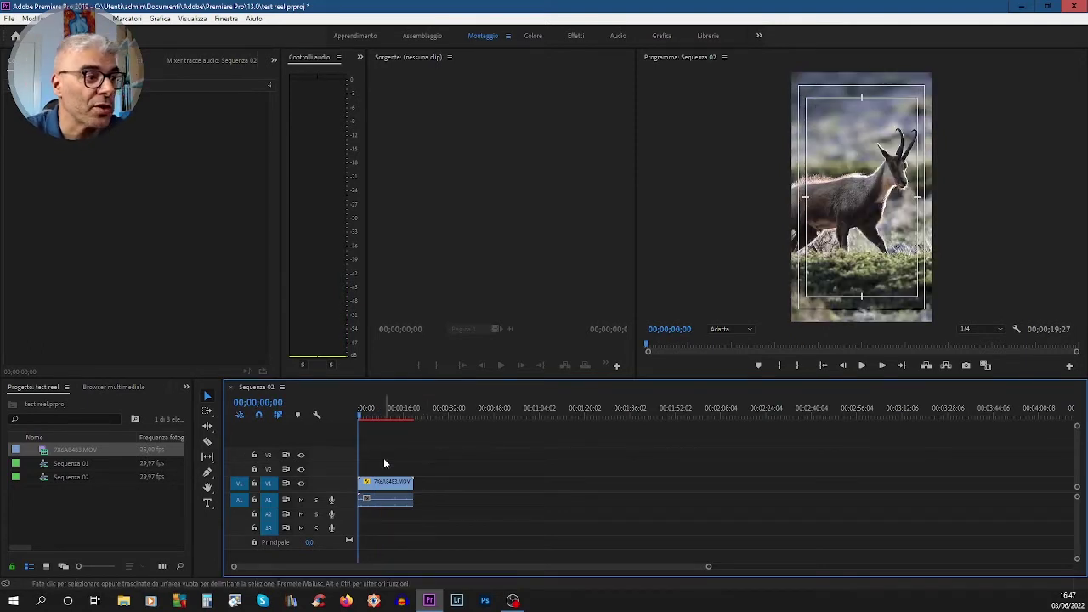
Unlink the chamois clip's audio with Scollega and delete the A1 audio clip.
left_click(386, 486)
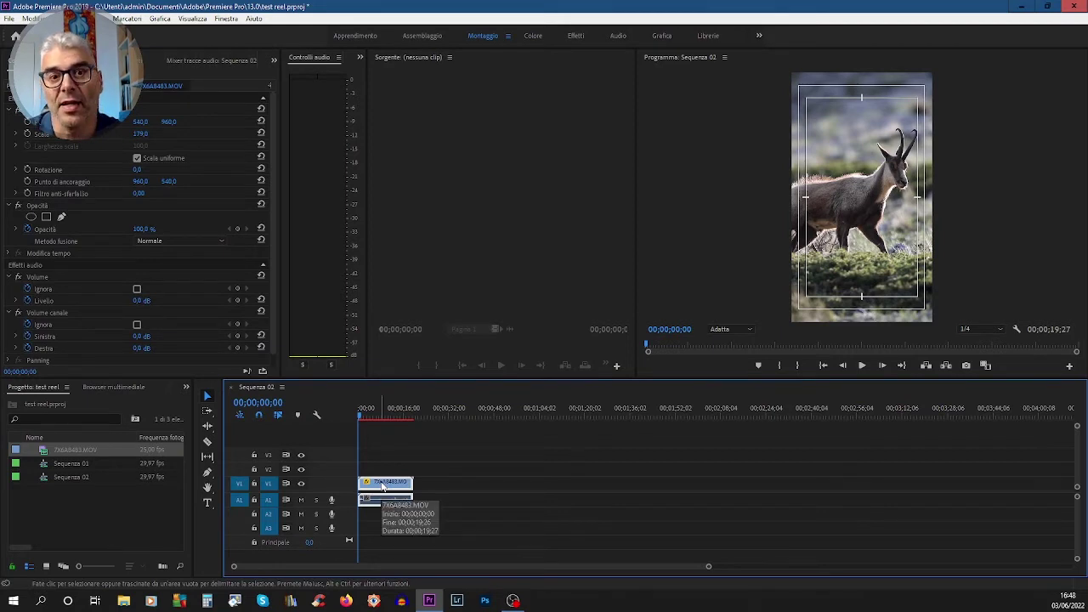
right_click(384, 486)
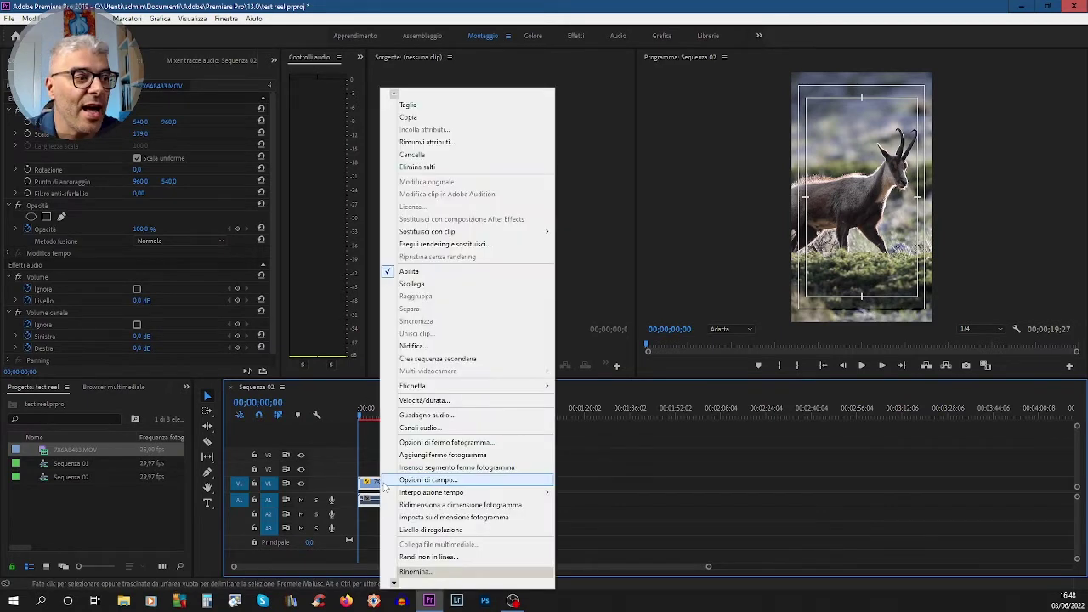
left_click(605, 492)
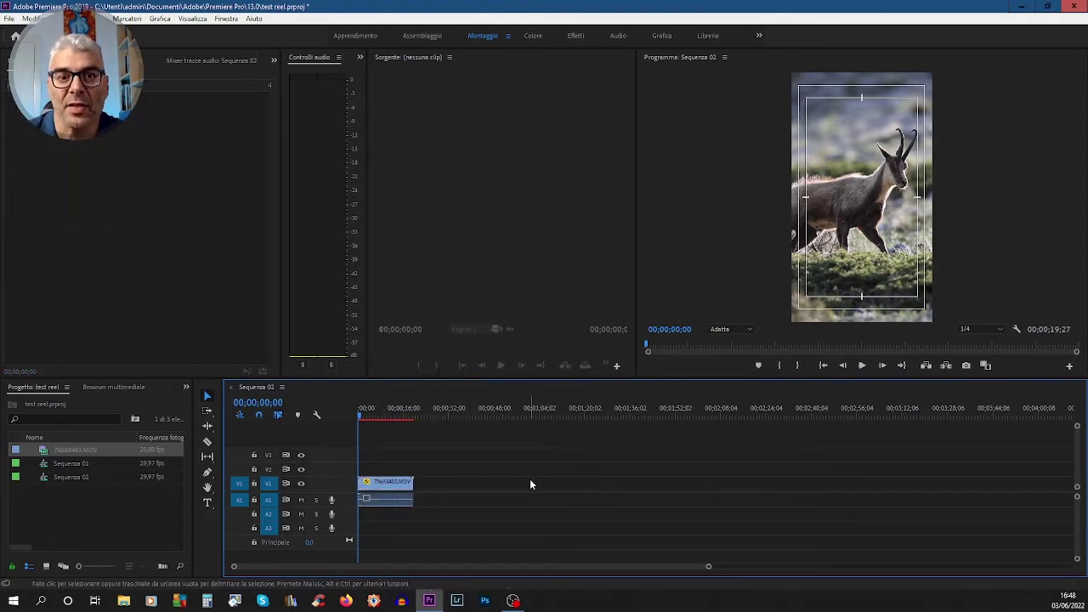
left_click(385, 490)
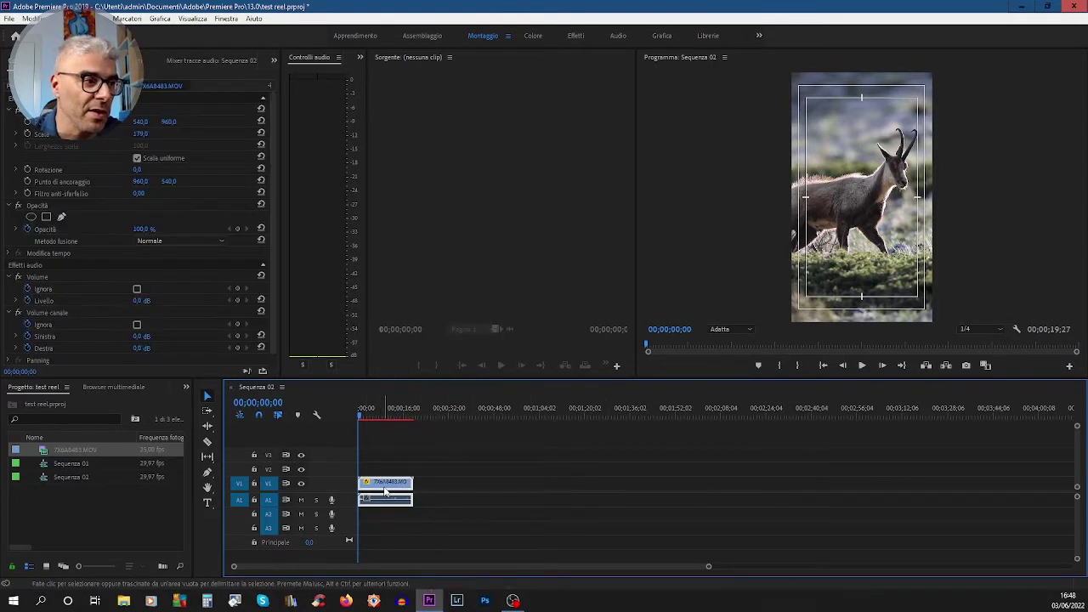
right_click(385, 490)
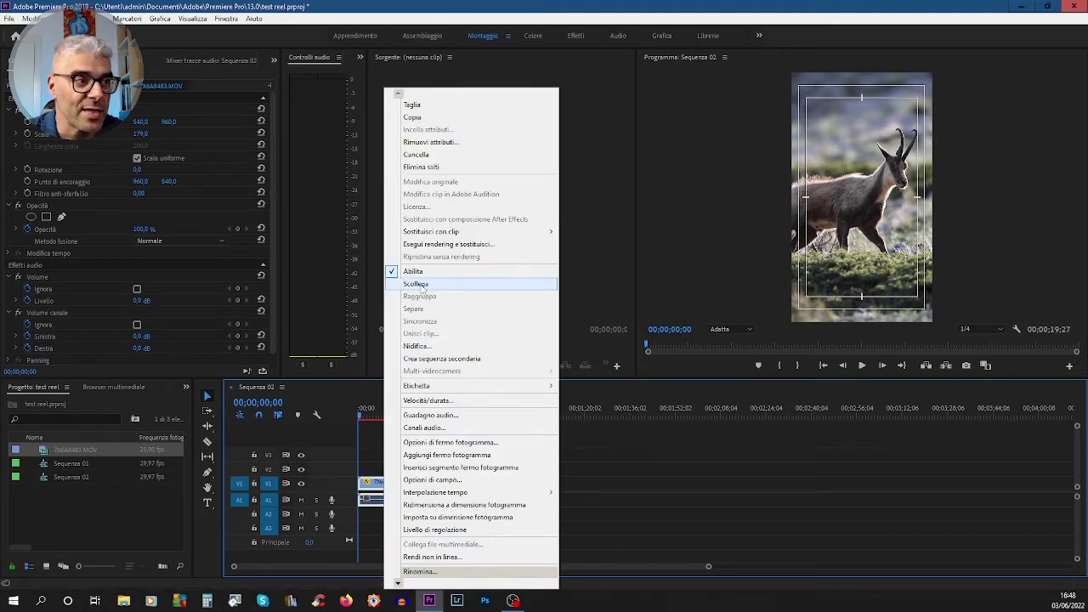
left_click(421, 285)
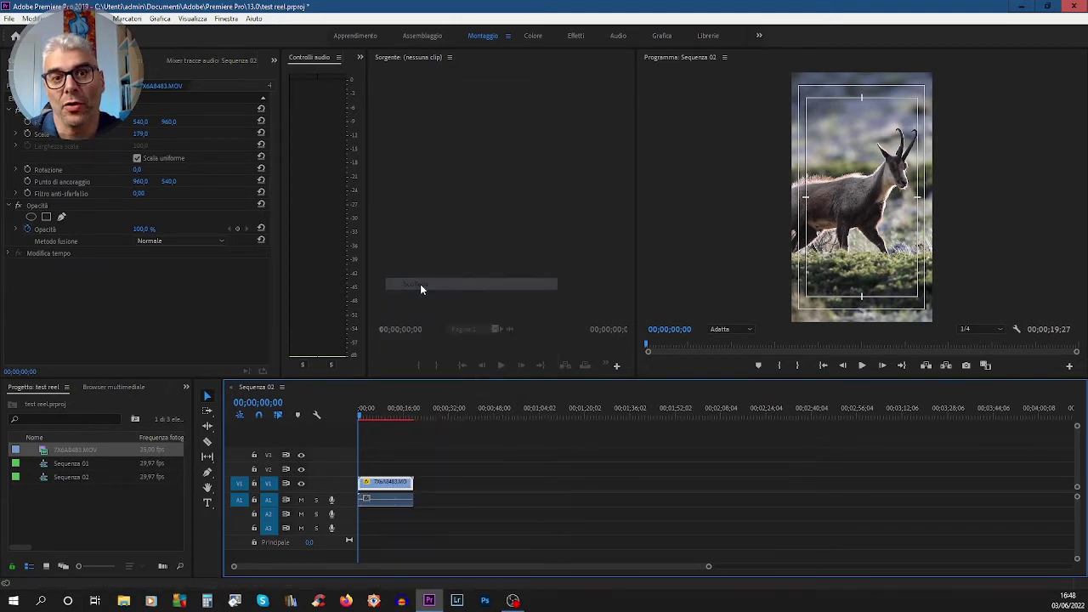
left_click(401, 502)
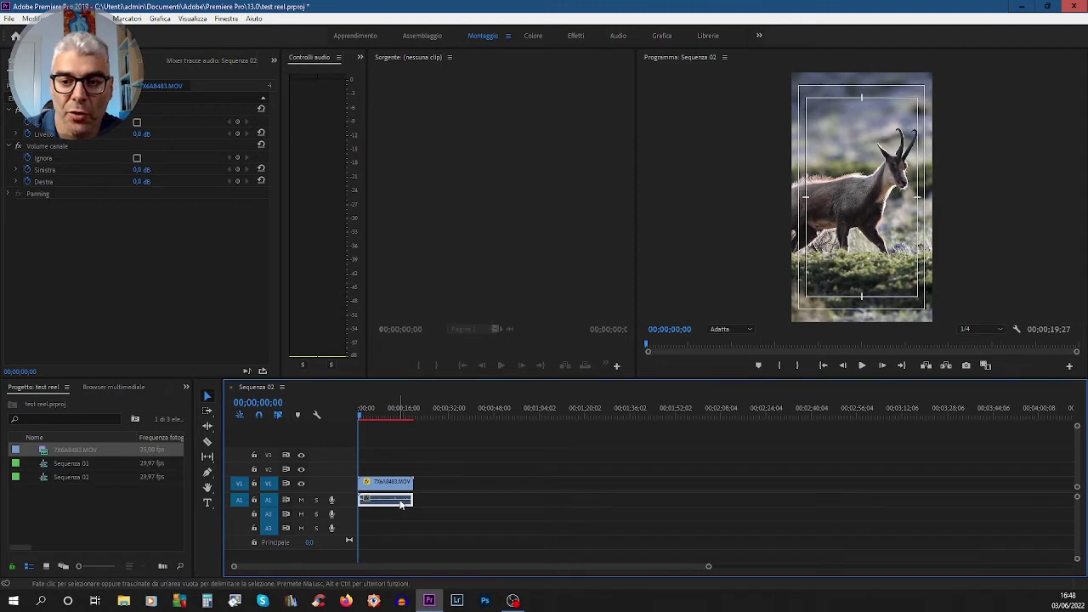
key("Delete")
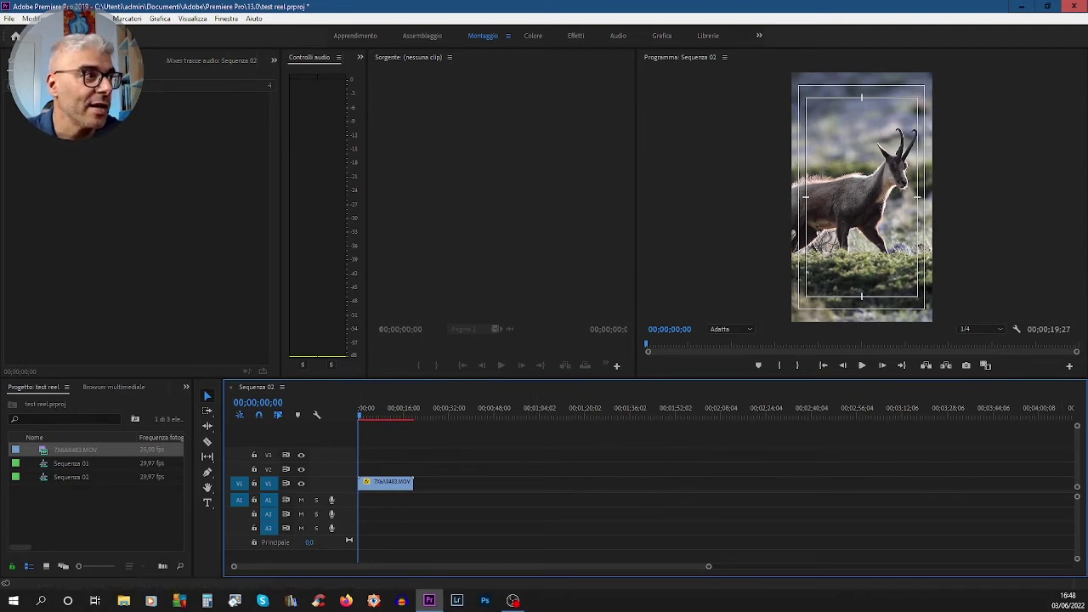
Open the media export settings from the File > Esporta menu.
left_click(11, 20)
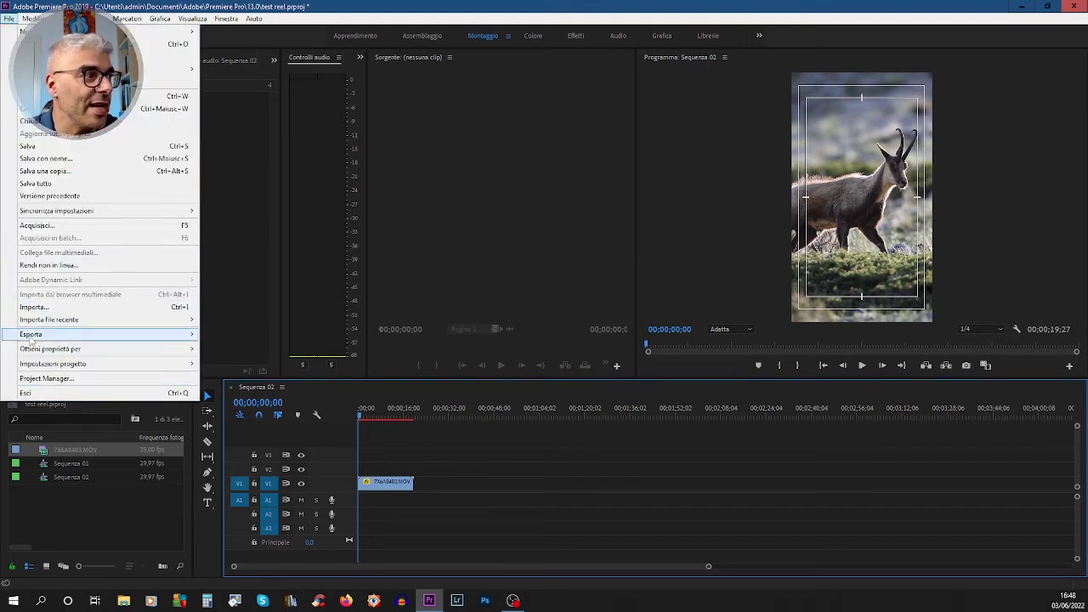
mouse_move(47, 340)
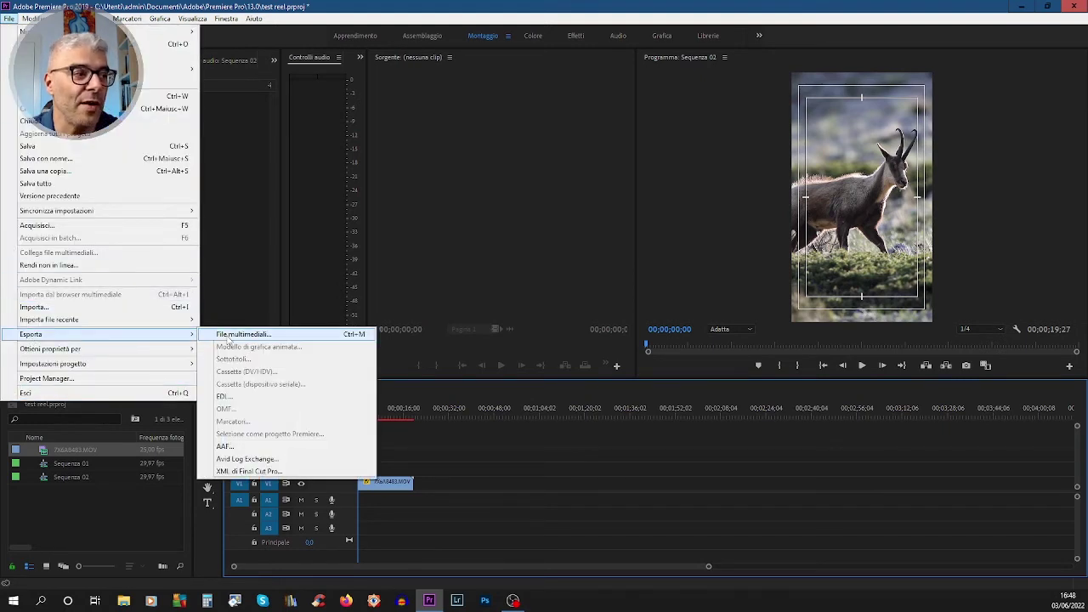
left_click(231, 337)
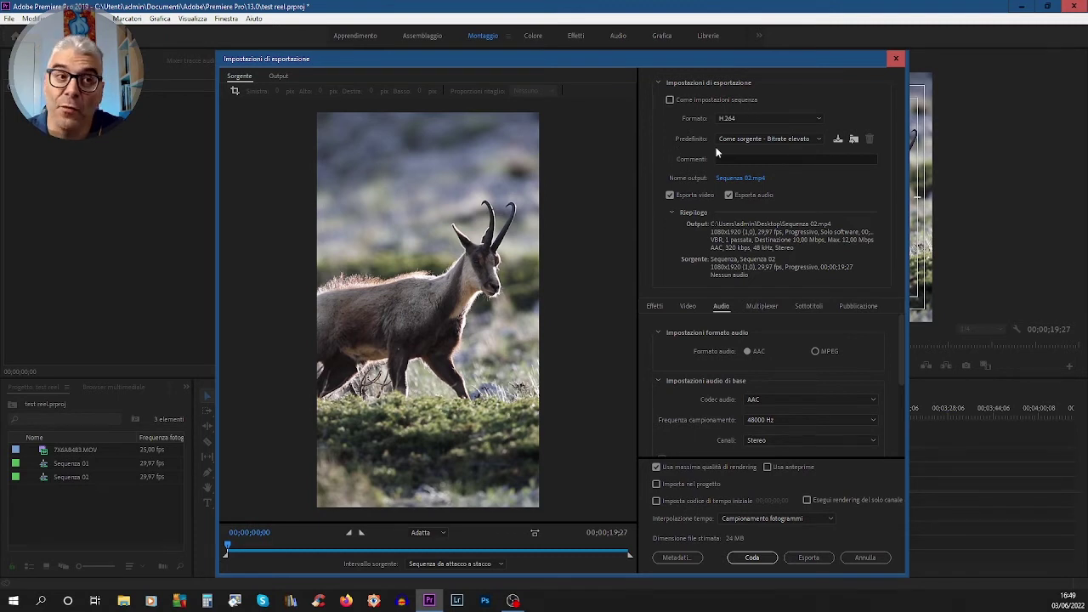
Confirm H.264 as the export format and show the Video settings tab.
left_click(807, 116)
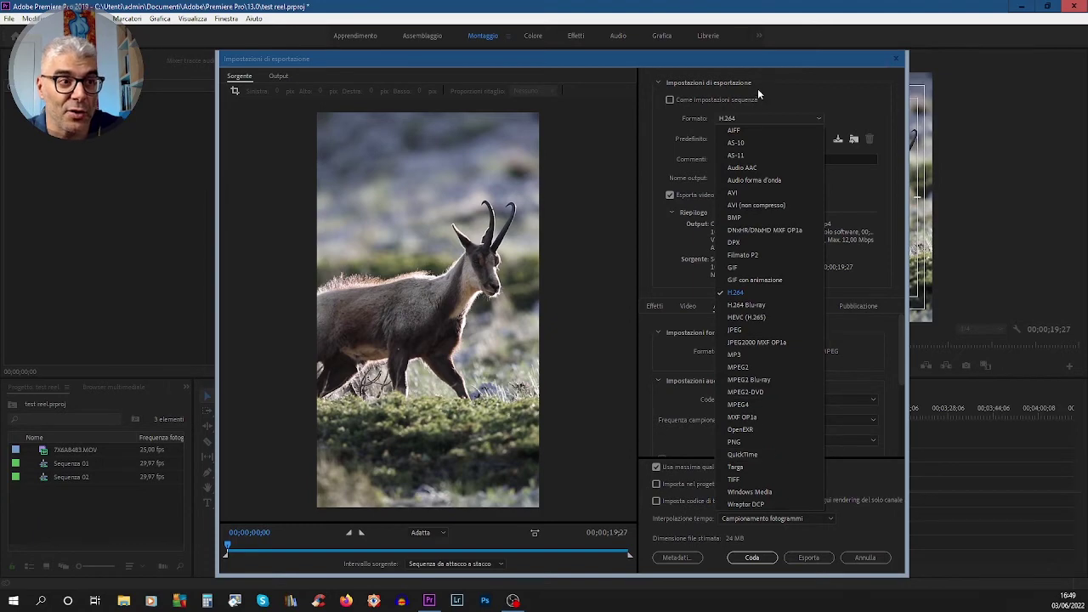
left_click(745, 294)
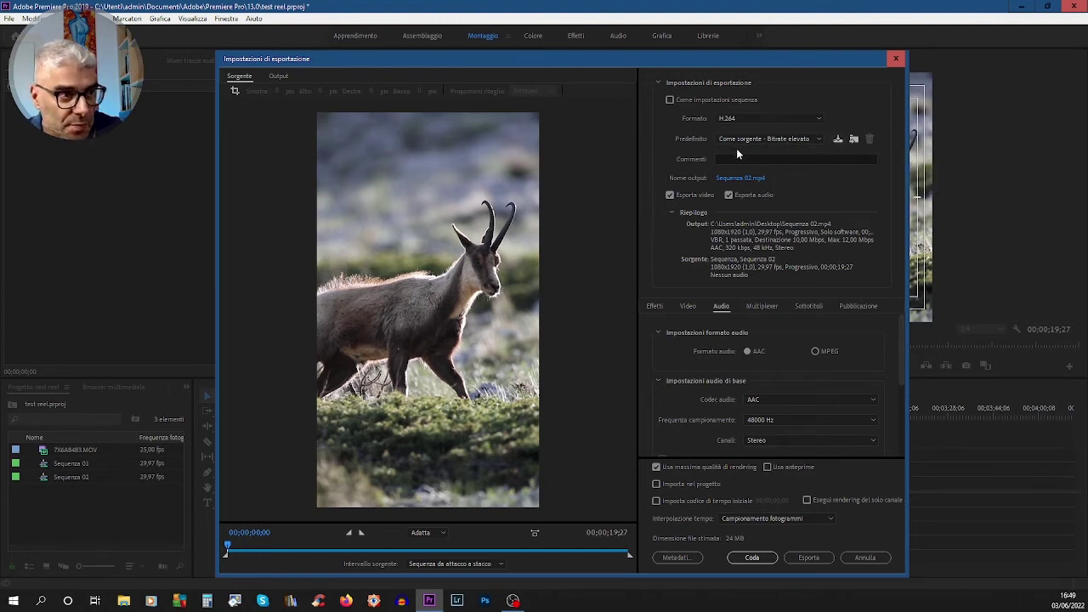
left_click(687, 307)
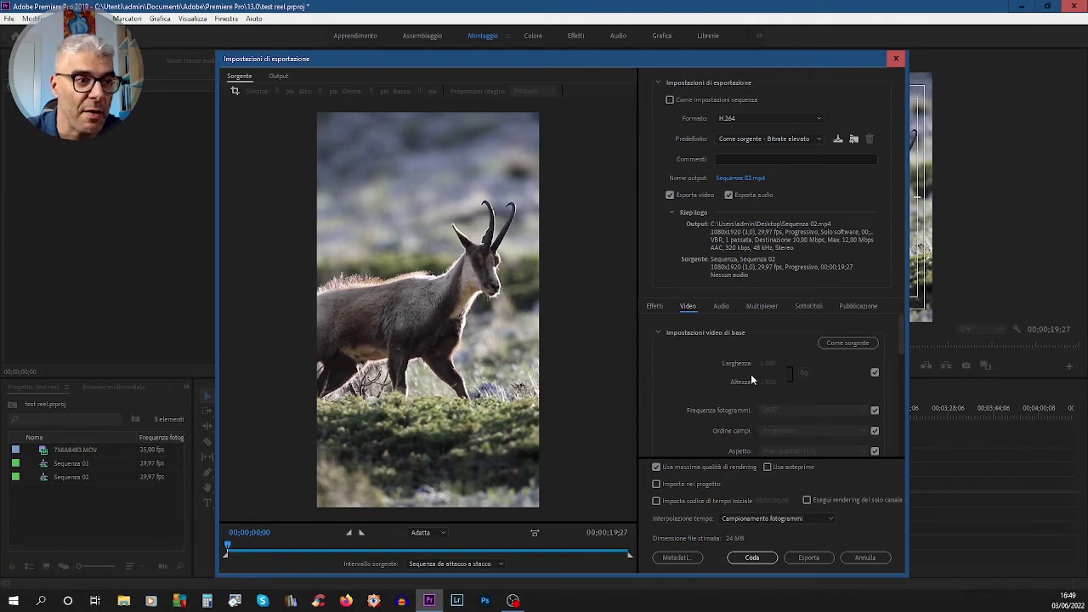
Keep the output size matched to source and scroll down to Bitrate Settings.
left_click(875, 373)
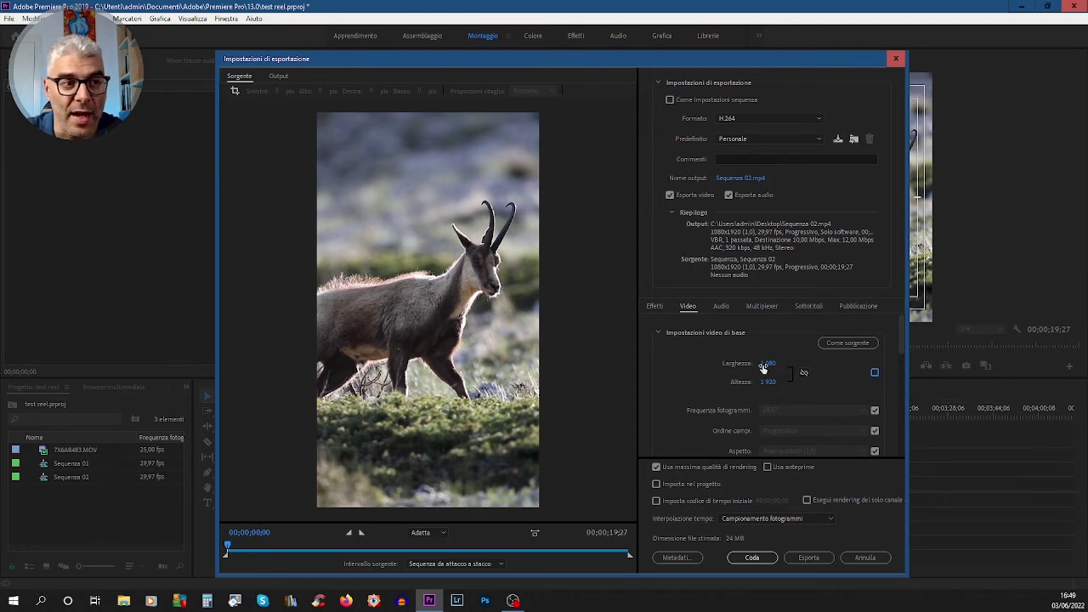
left_click(876, 372)
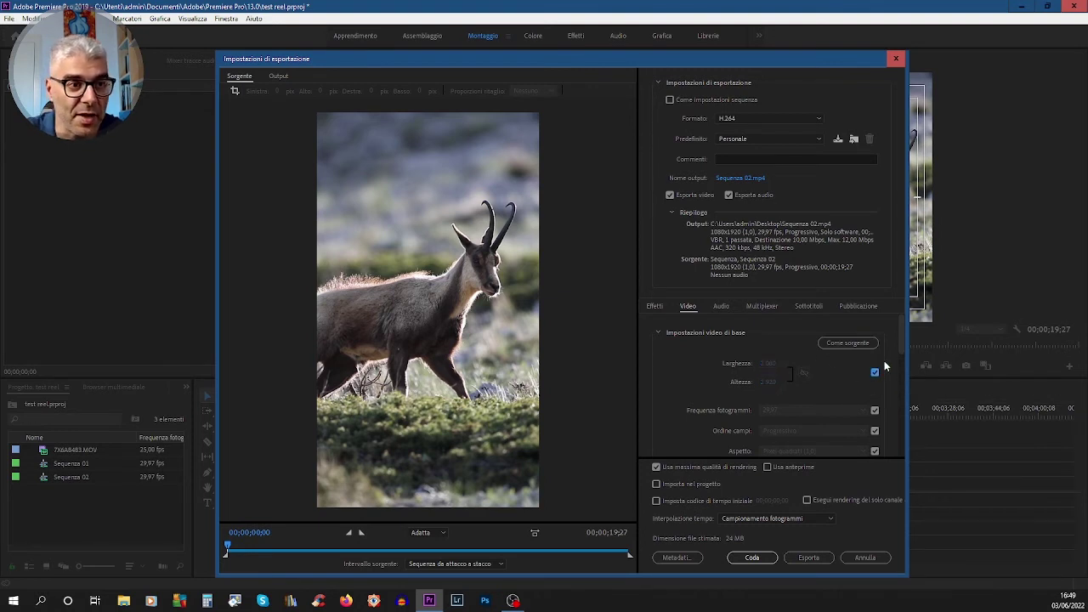
left_click_drag(899, 328, 879, 343)
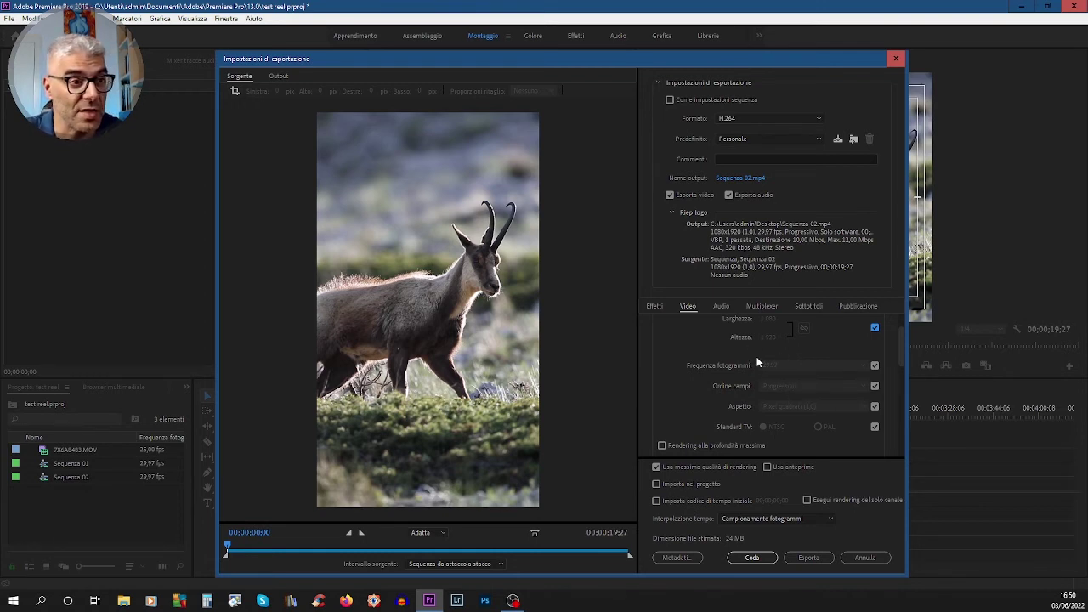
left_click_drag(902, 338, 910, 356)
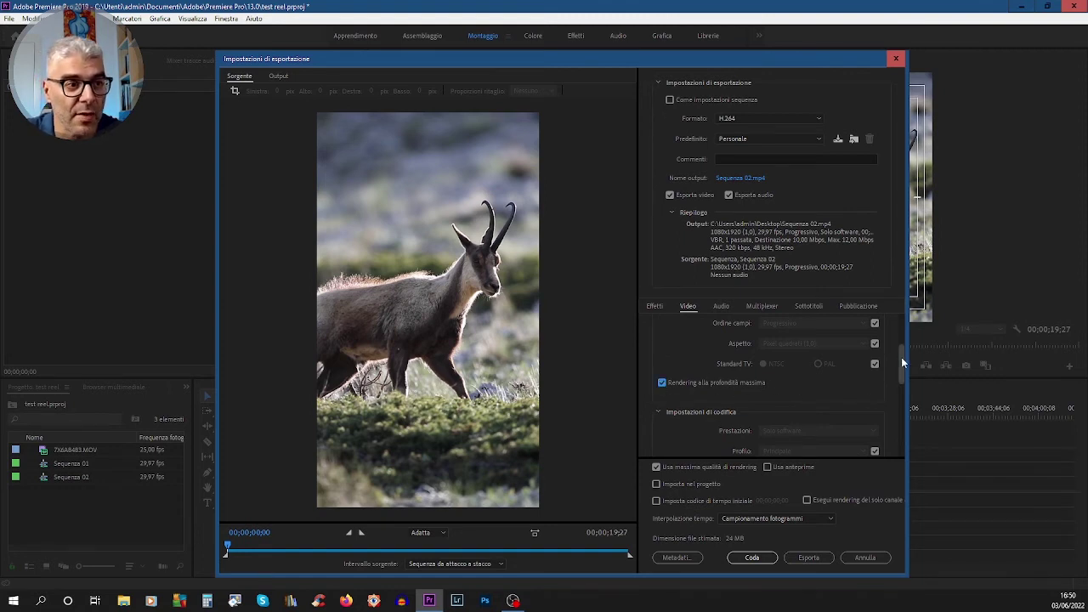
left_click_drag(901, 357, 905, 380)
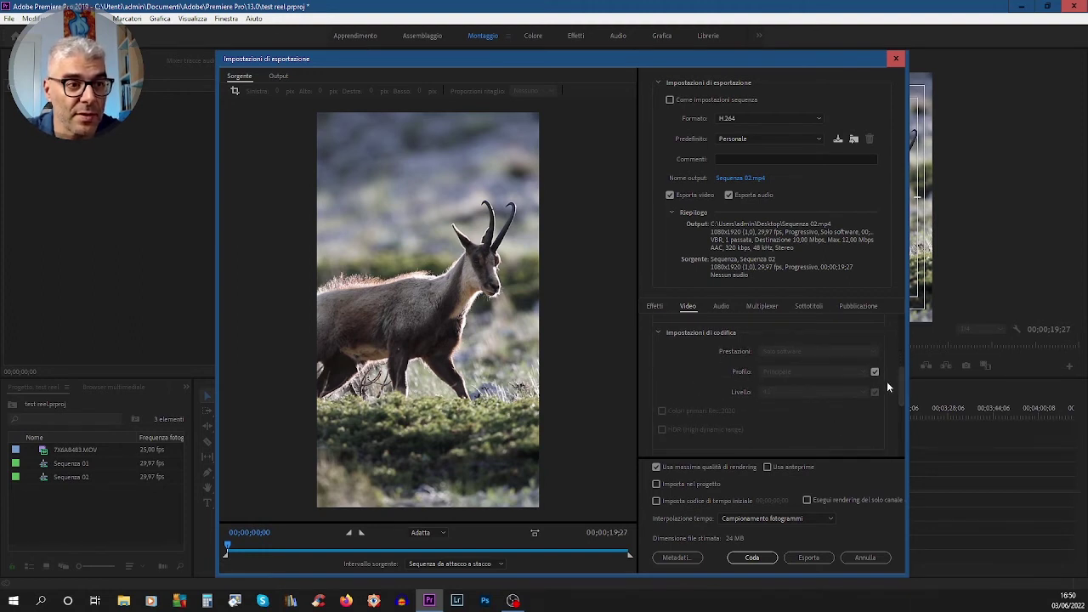
left_click_drag(900, 378, 903, 406)
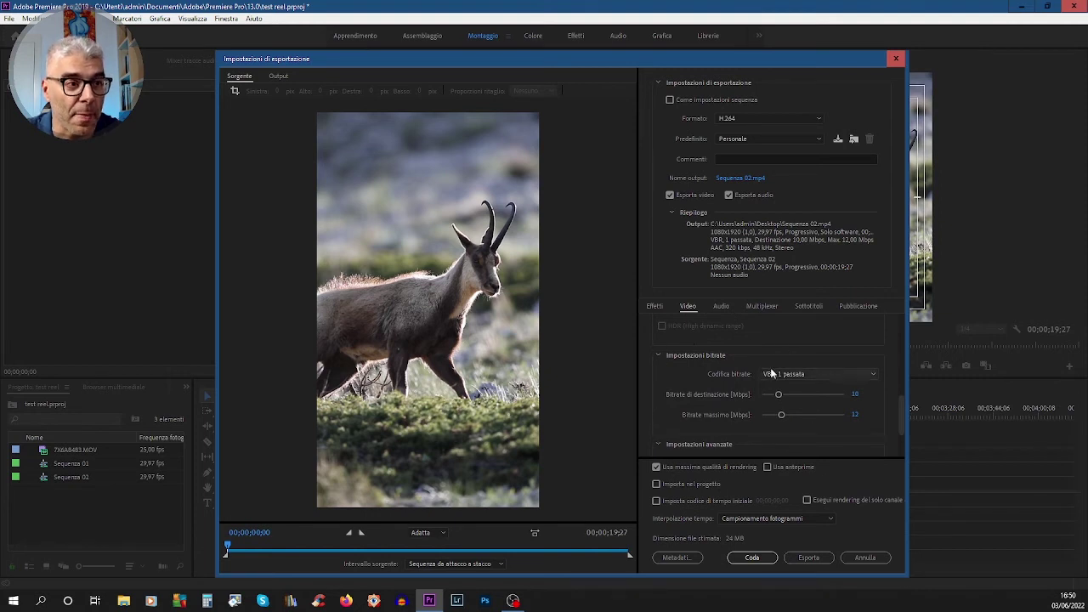
Choose VBR, 2 pass encoding with Target Bitrate 2 and Maximum Bitrate 3 Mbps.
left_click(848, 372)
left_click(796, 411)
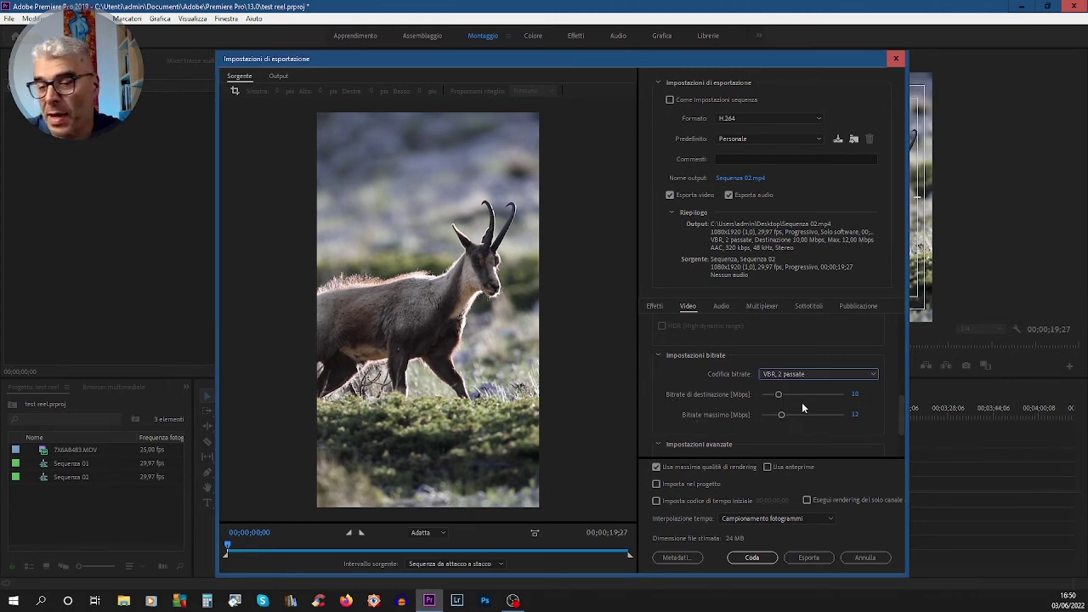
left_click_drag(855, 392, 843, 400)
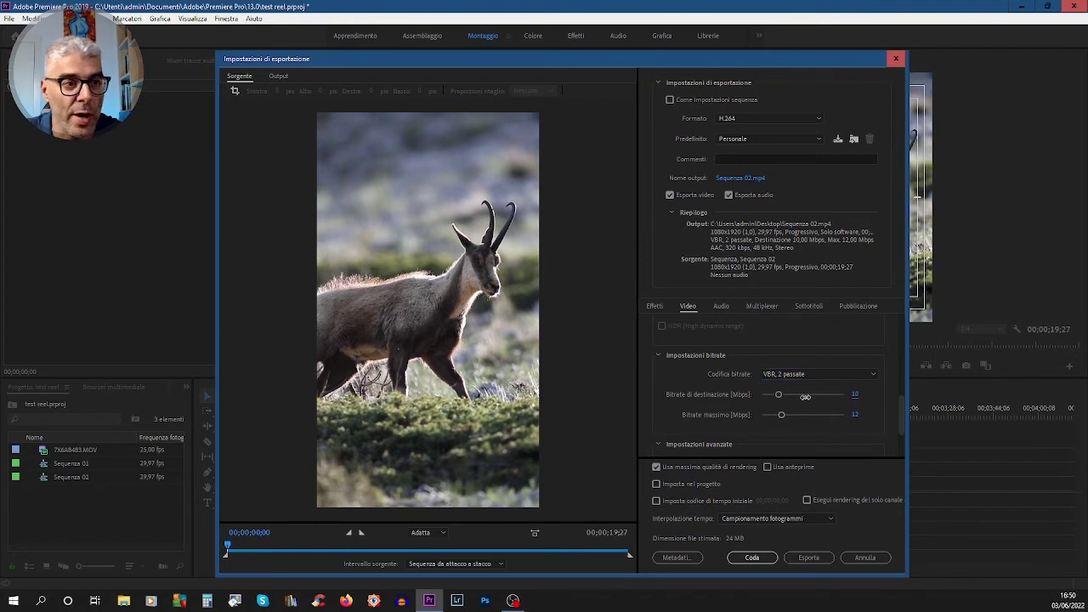
left_click(855, 397)
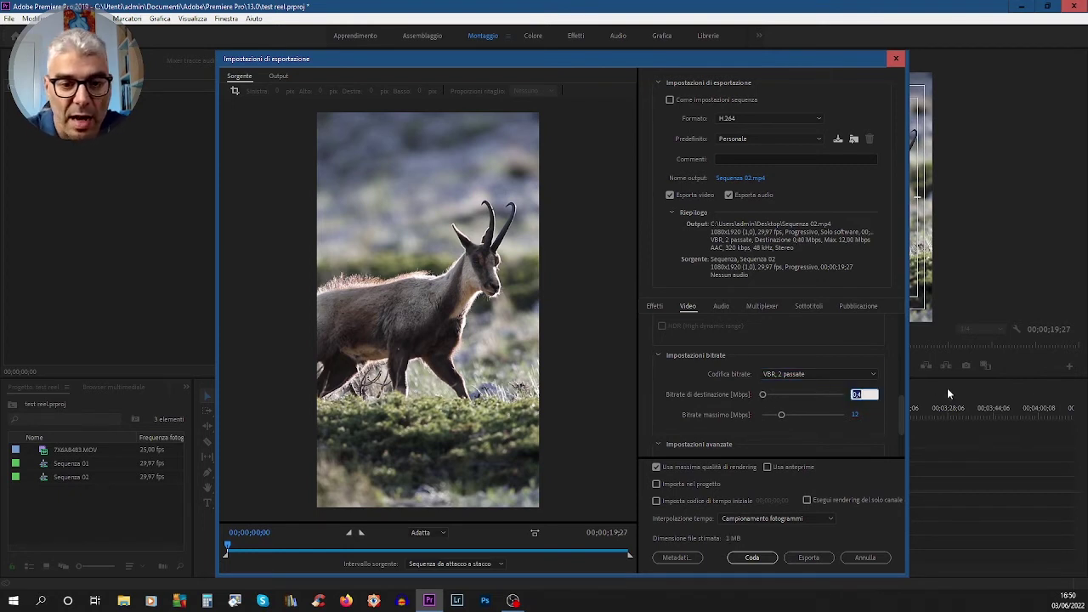
type("2")
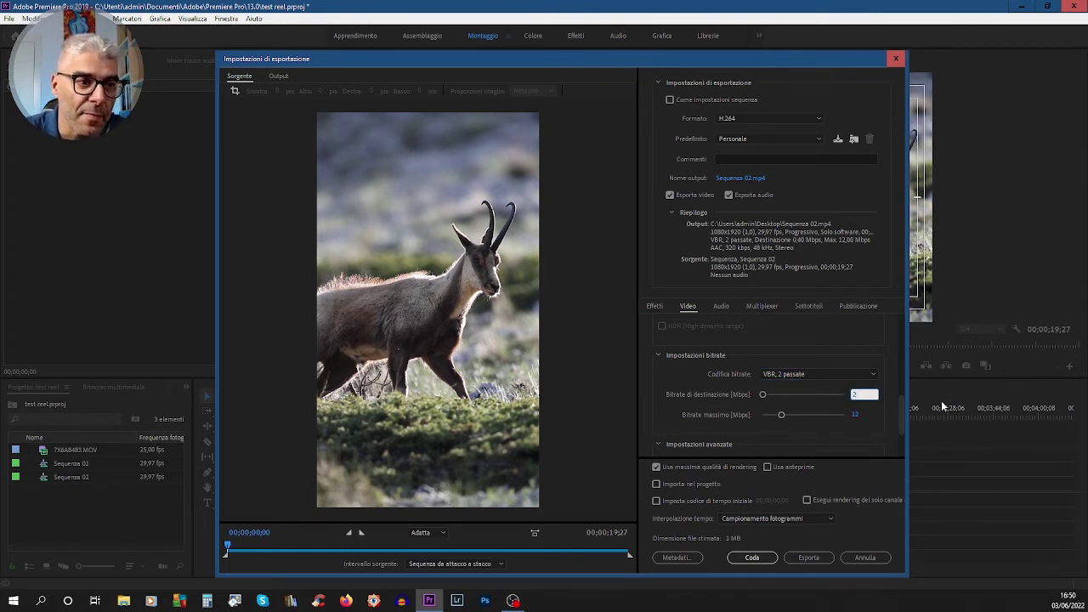
key("Return")
left_click(857, 415)
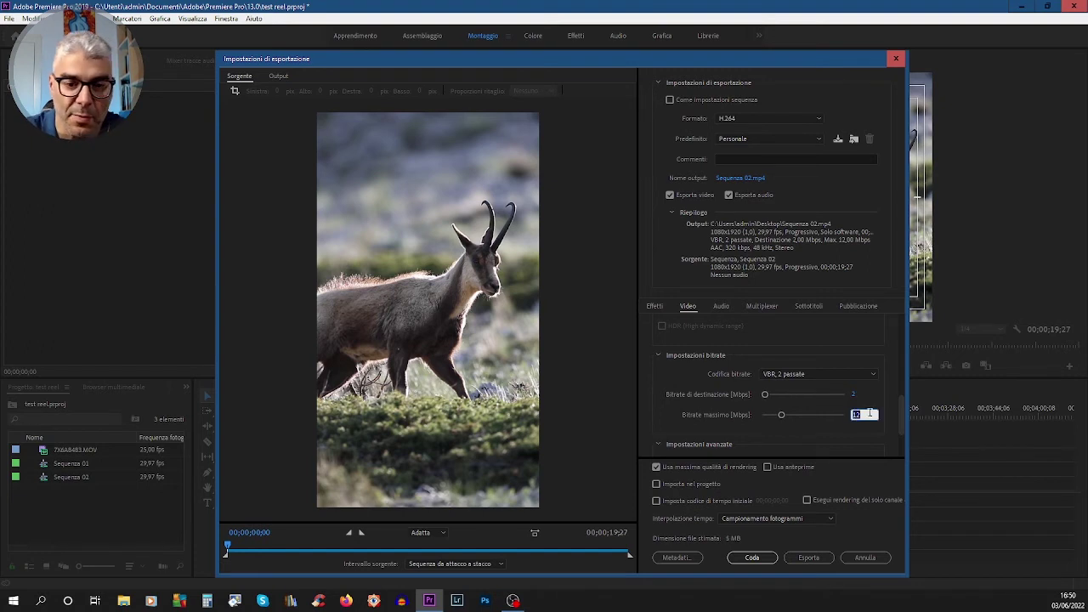
type("3")
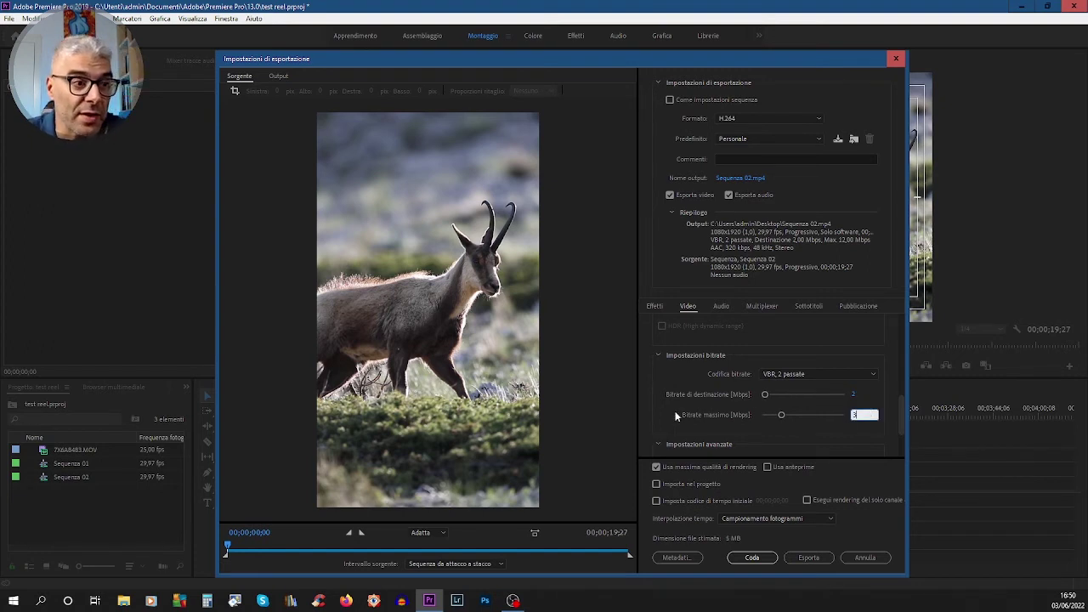
key("Return")
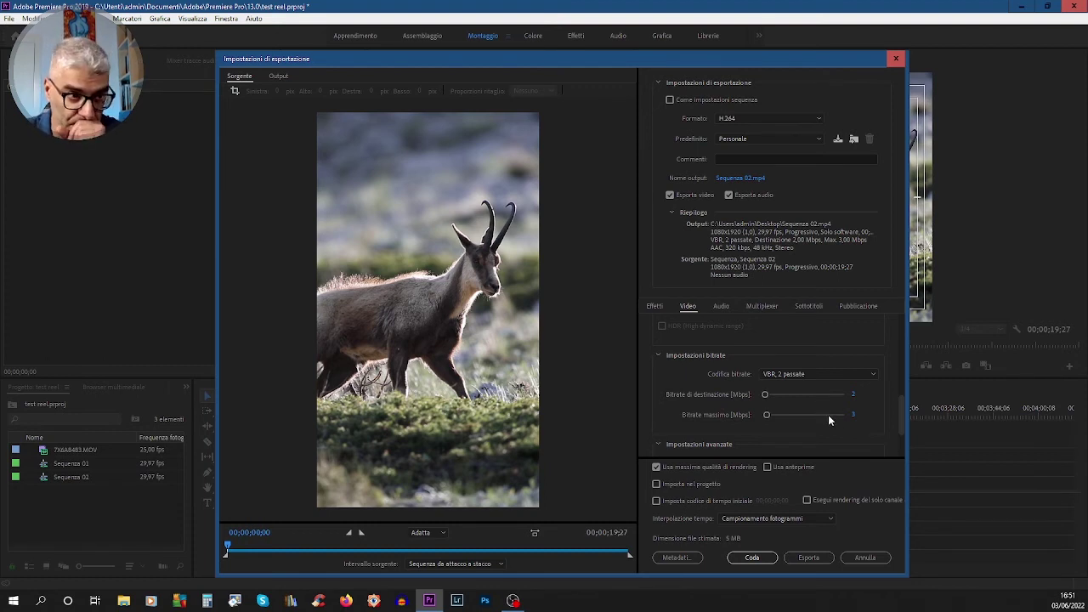
Display the audio export settings: AAC, 48000 Hz stereo at 320 kbps.
left_click_drag(905, 413, 905, 436)
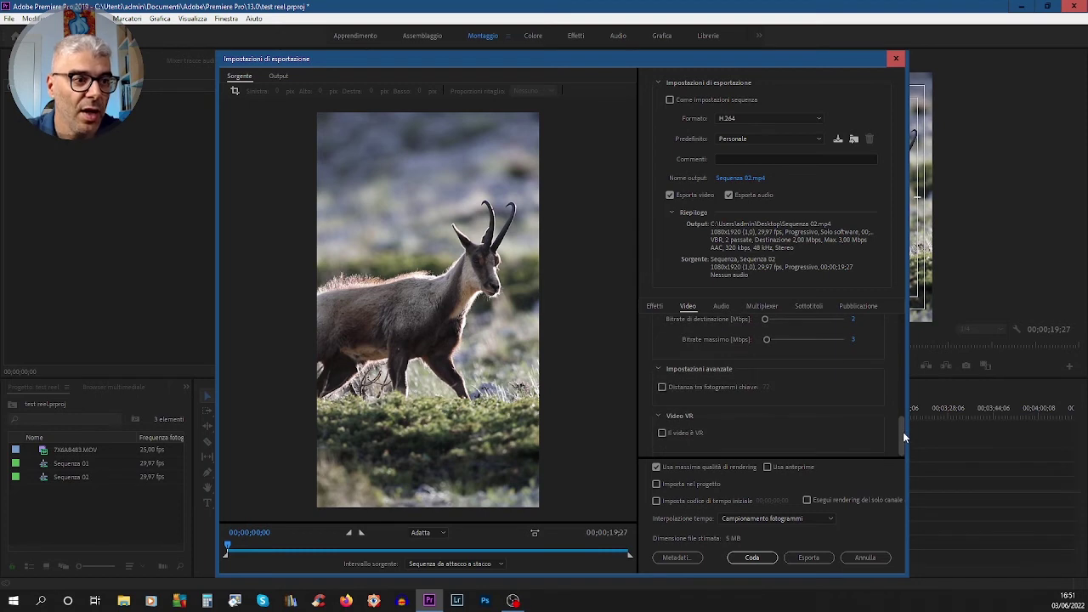
left_click(719, 308)
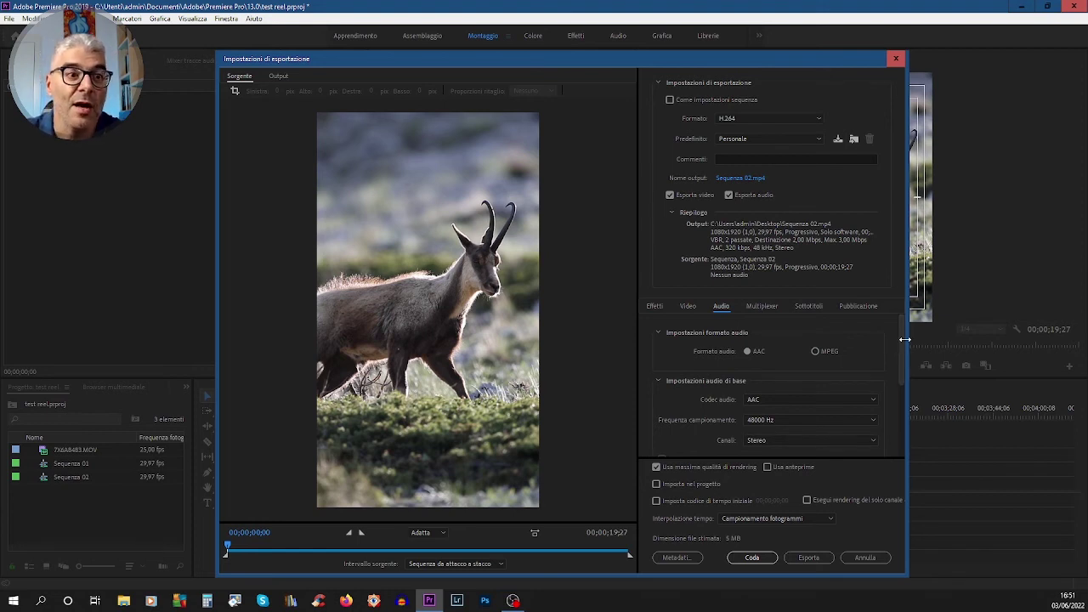
mouse_move(901, 341)
left_mouse_down()
mouse_move(901, 363)
mouse_move(901, 346)
left_mouse_up()
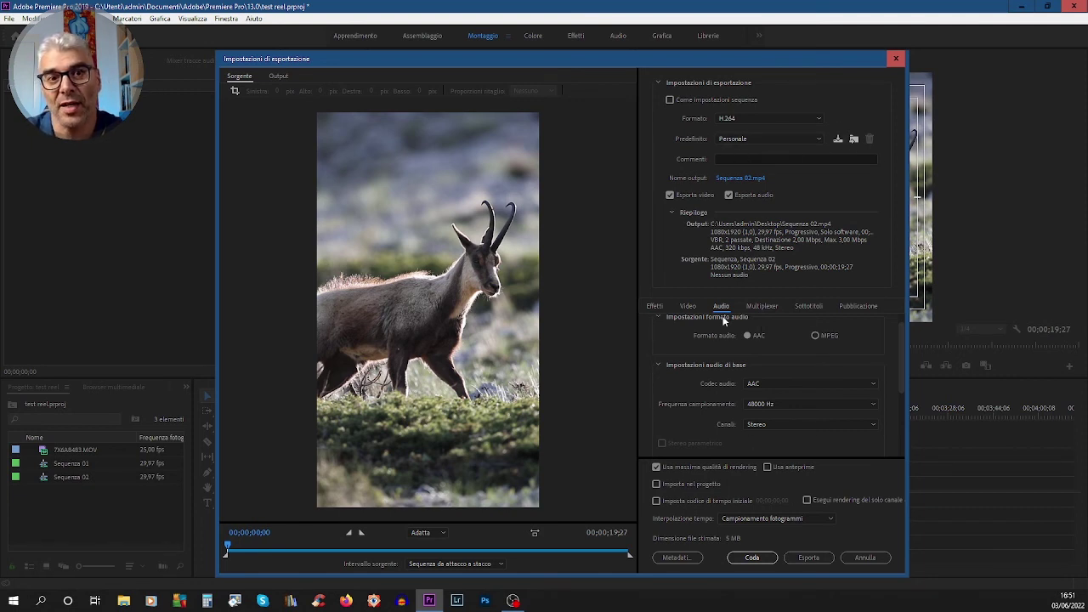
Save the current export settings as a preset named 'REEL PER INSTAGRAM'.
left_click(839, 140)
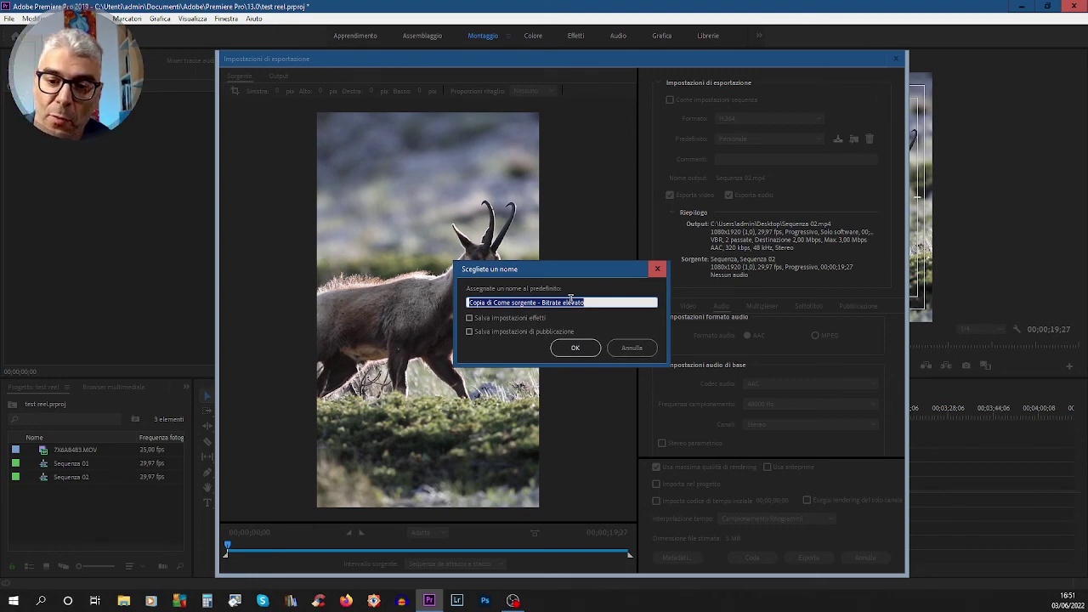
type("R")
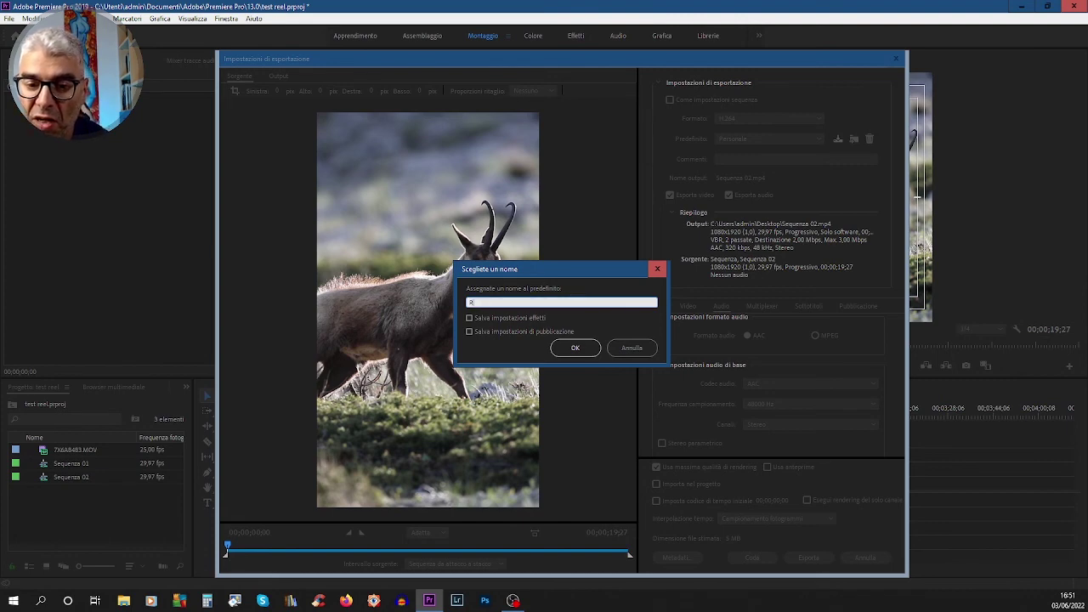
type("EEL PER")
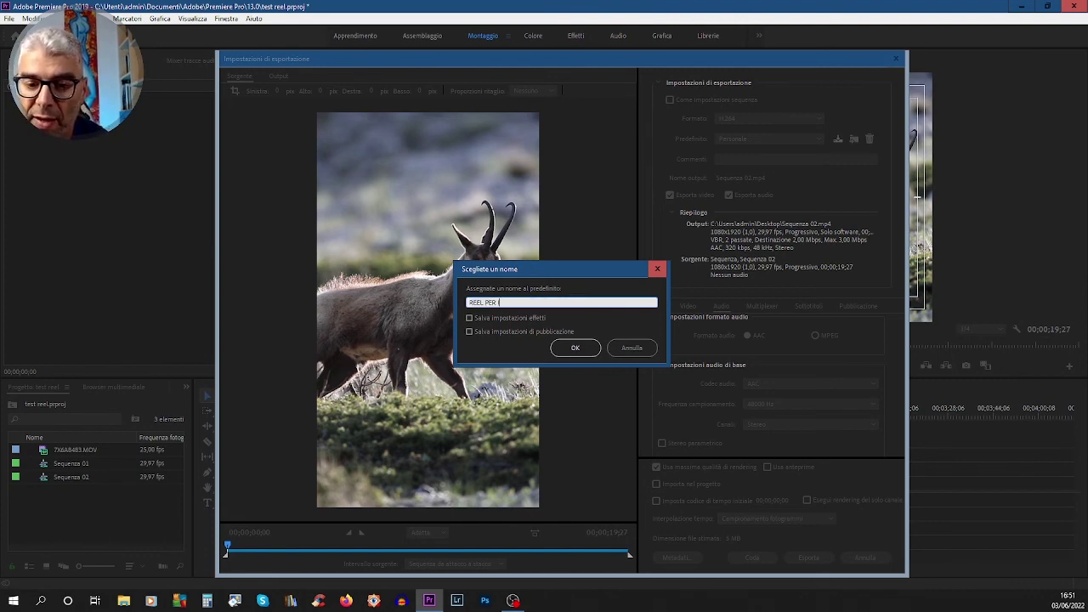
type(" INSTAGRA")
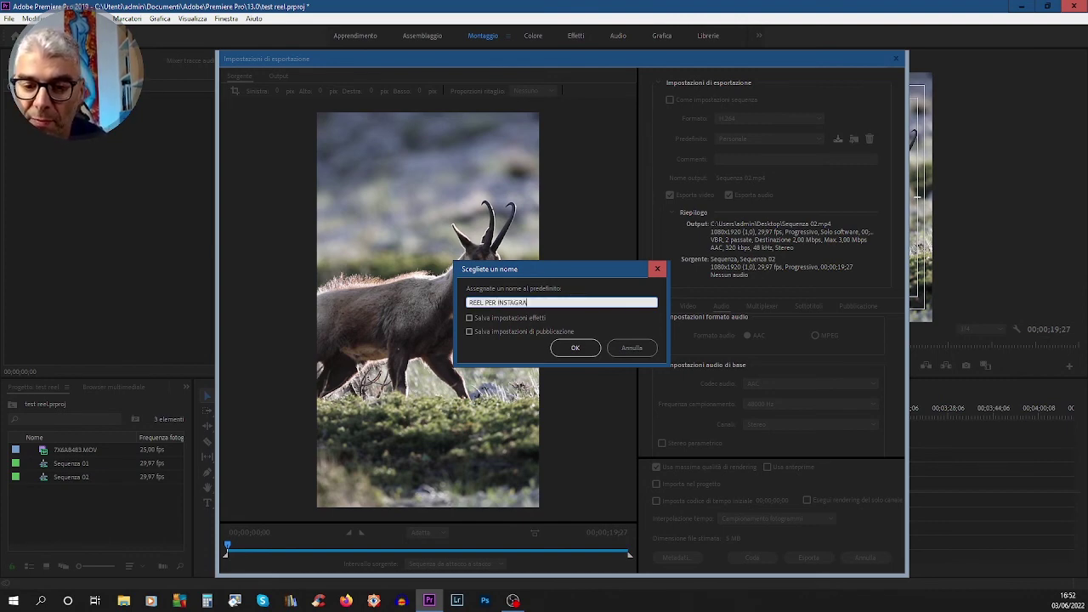
type("M")
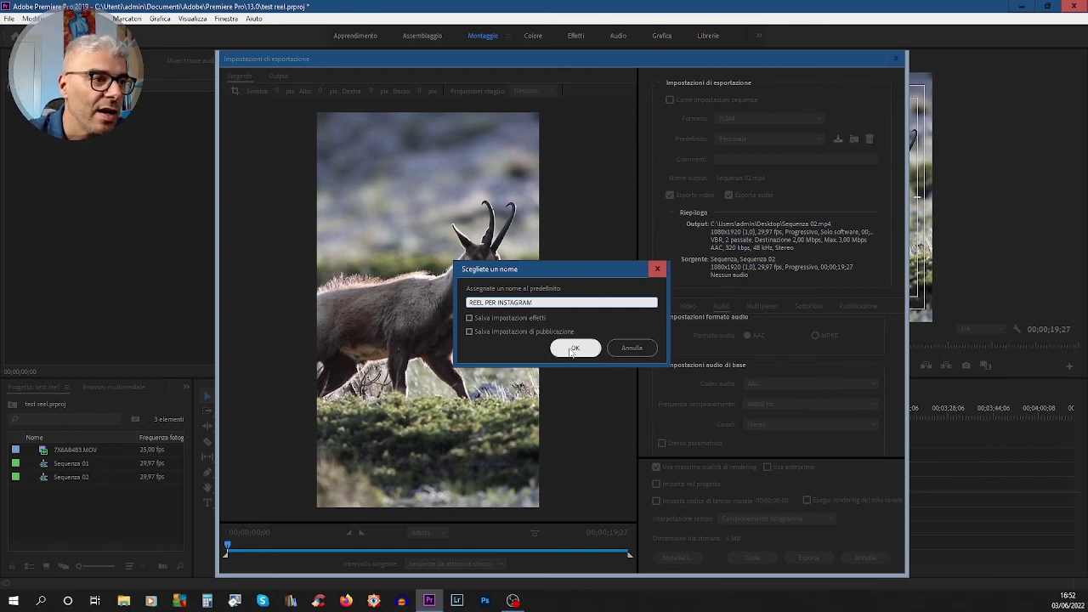
left_click(574, 348)
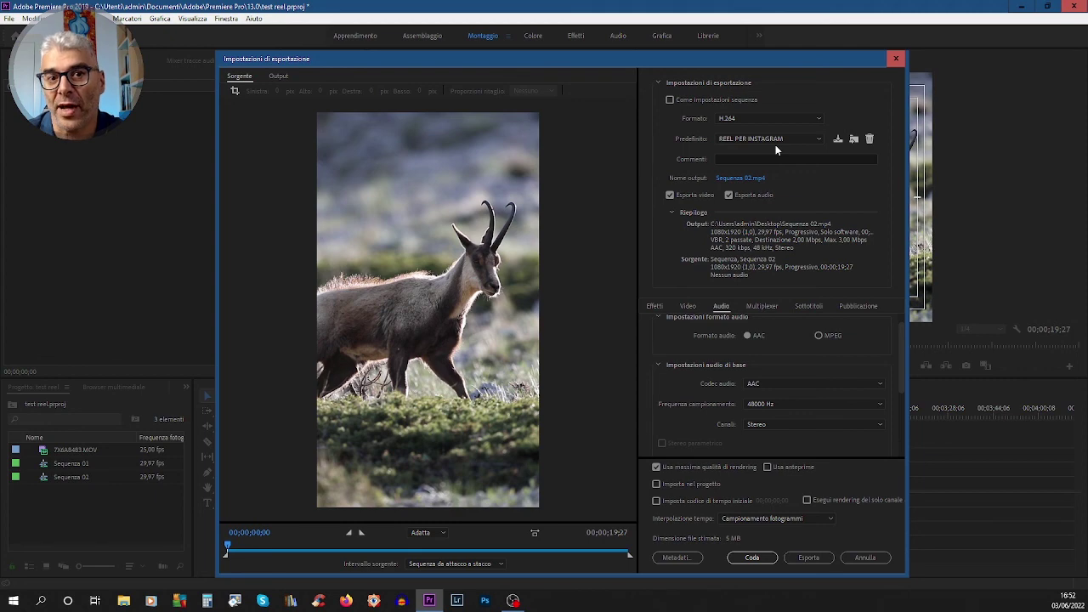
Confirm 'REEL PER INSTAGRAM' is the active preset in the Preset list.
left_click(774, 138)
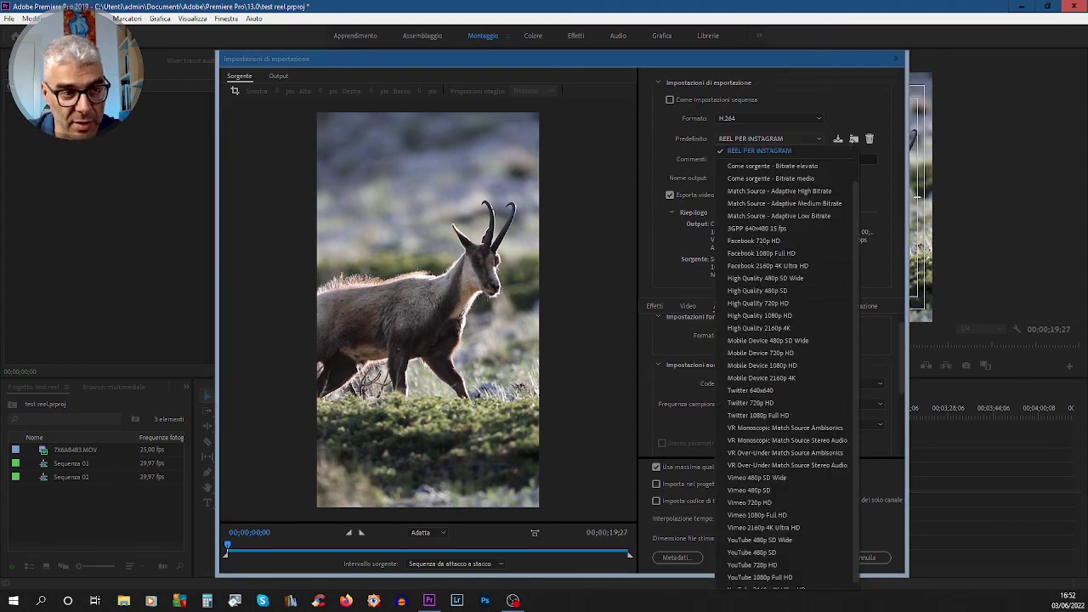
left_click(803, 153)
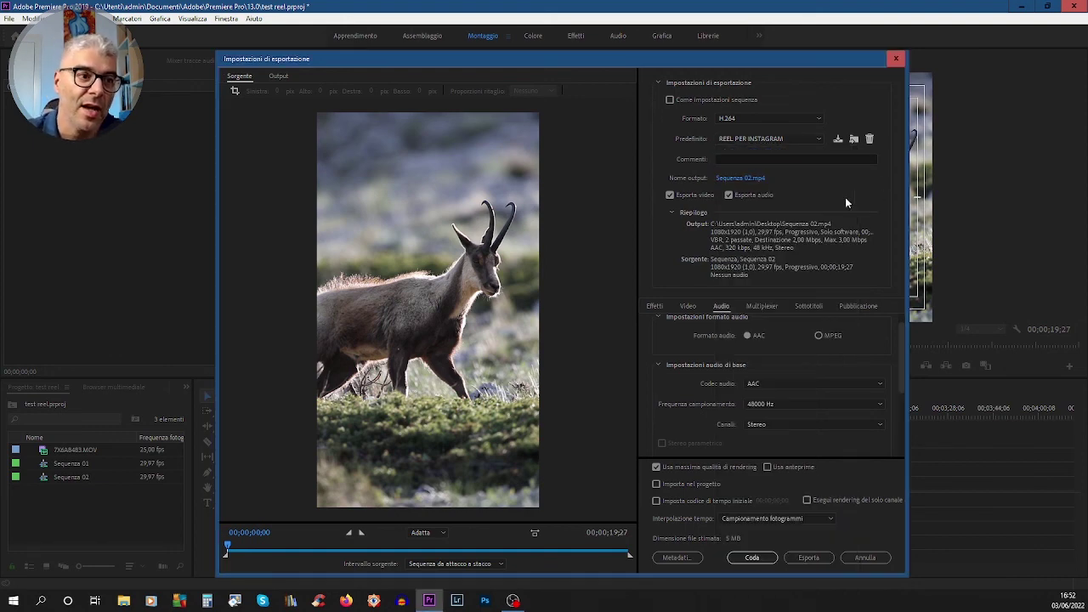
Start encoding Sequenza 02 with the REEL PER INSTAGRAM preset.
left_click(802, 557)
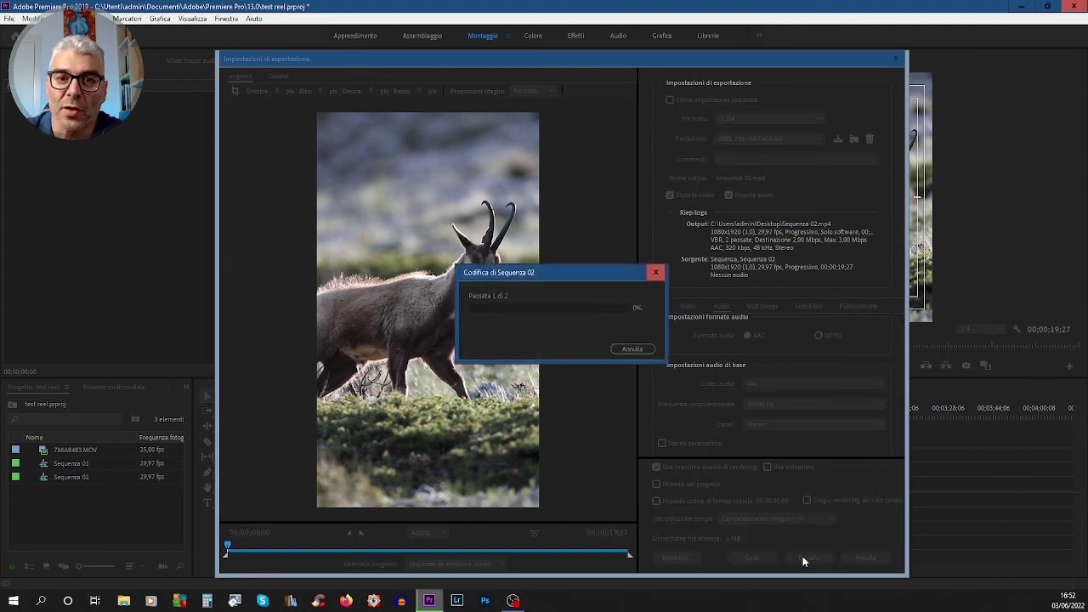